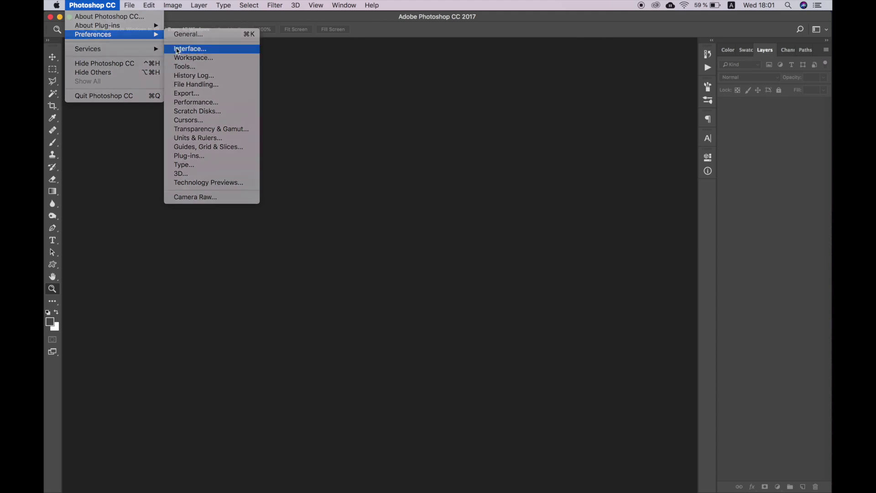
# Keep the interface language as English: UK and bring Photoshop to the front
pyautogui.click(331, 214)
pyautogui.click(340, 215)
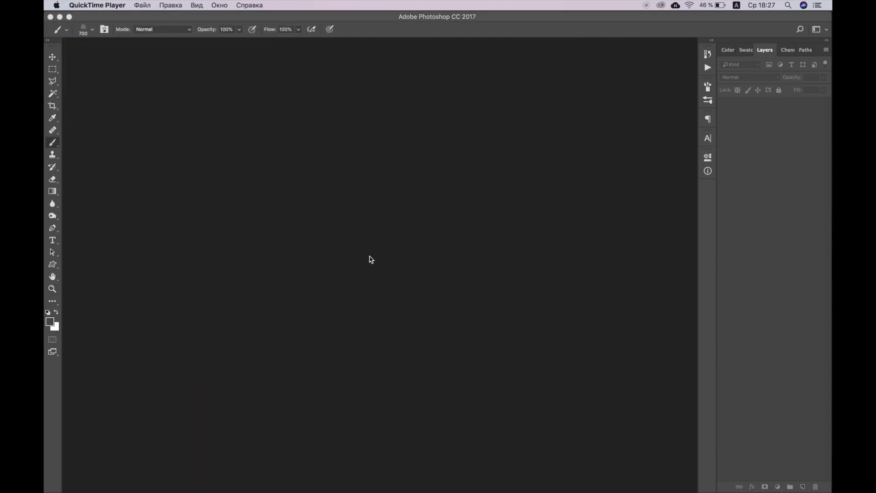
pyautogui.click(55, 145)
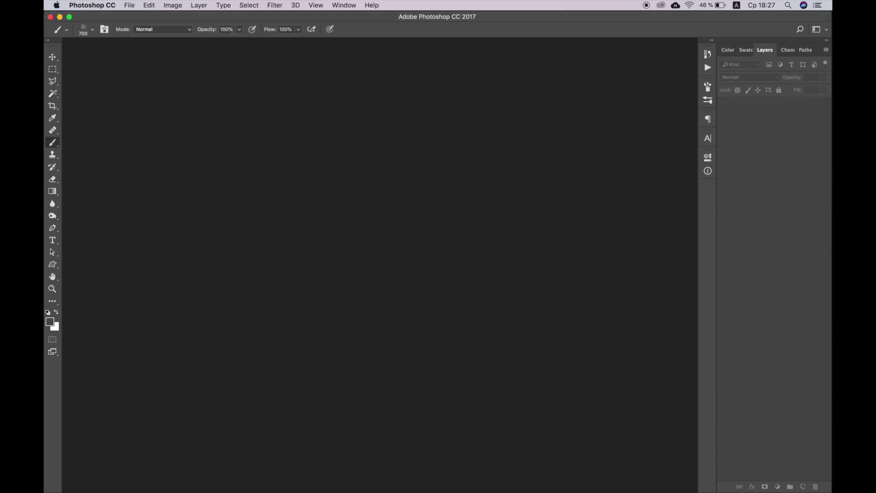
# Check the brush Flow slider and try the Dodge tool before returning to the Brush
pyautogui.click(286, 29)
pyautogui.click(300, 30)
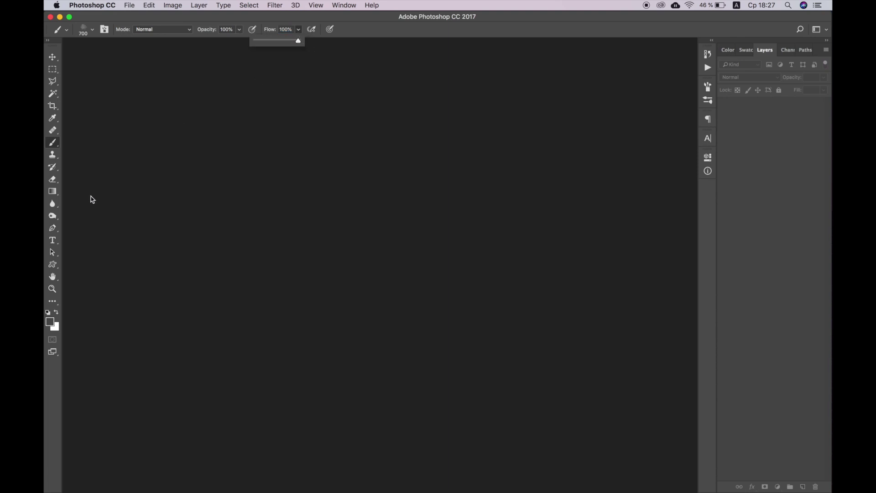
pyautogui.click(54, 218)
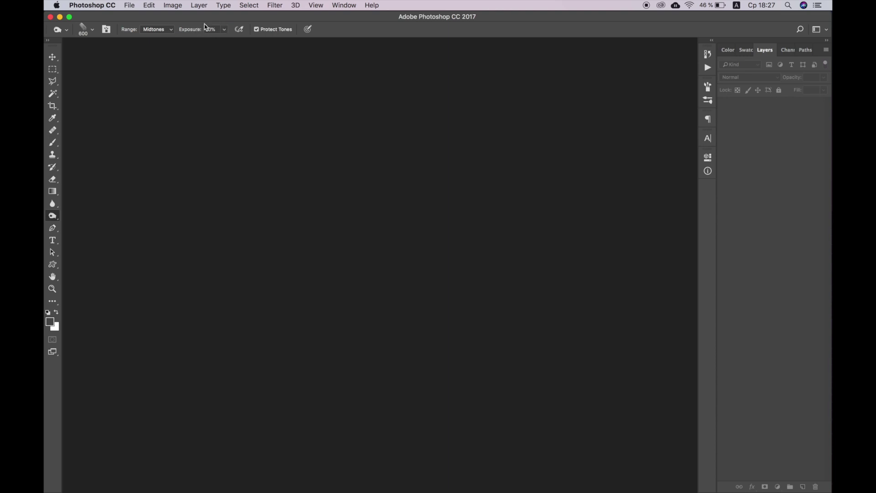
pyautogui.click(53, 142)
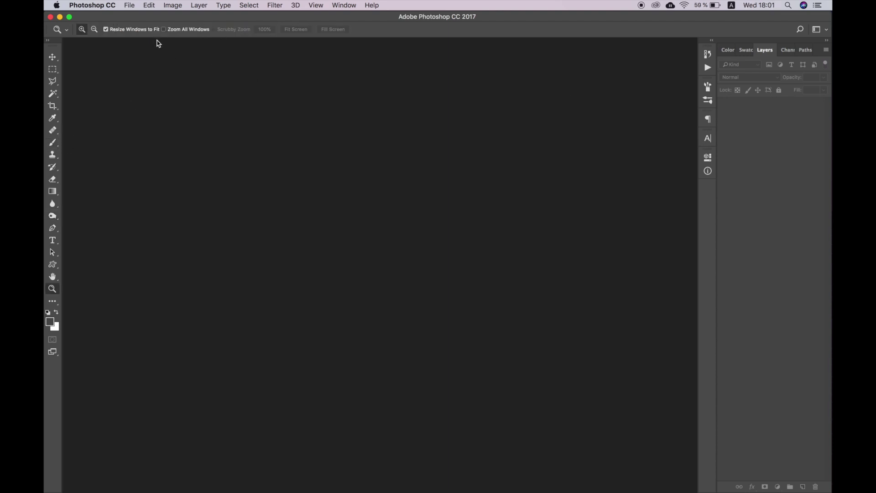
# Open archi.jpg from the Desktop, assigning the working RGB profile Adobe RGB (1998)
pyautogui.click(130, 5)
pyautogui.click(130, 26)
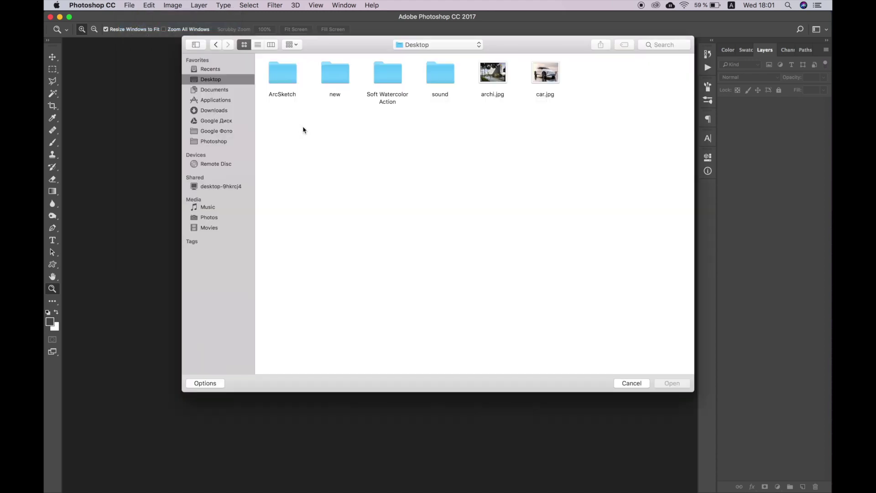
pyautogui.click(493, 74)
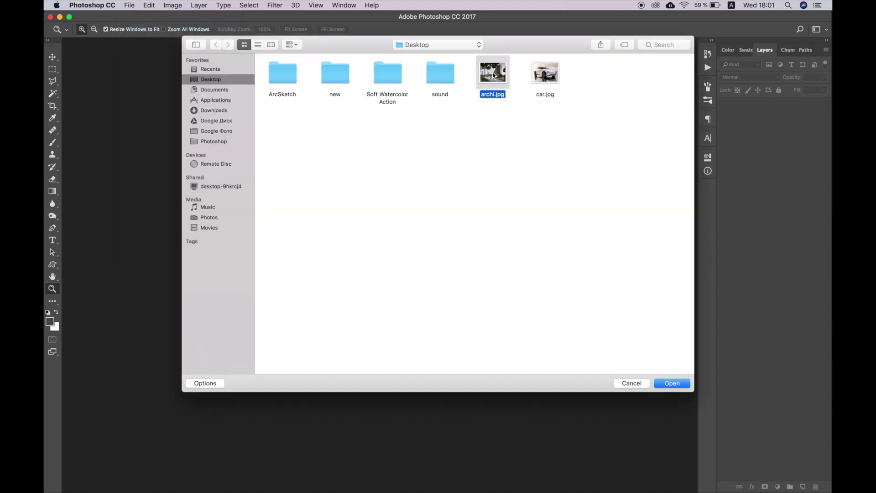
pyautogui.doubleClick(493, 75)
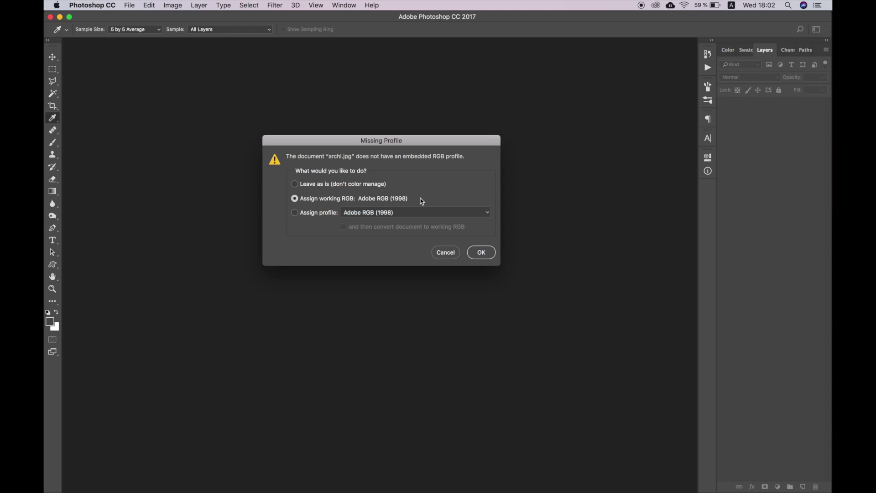
pyautogui.click(481, 252)
pyautogui.press('z')
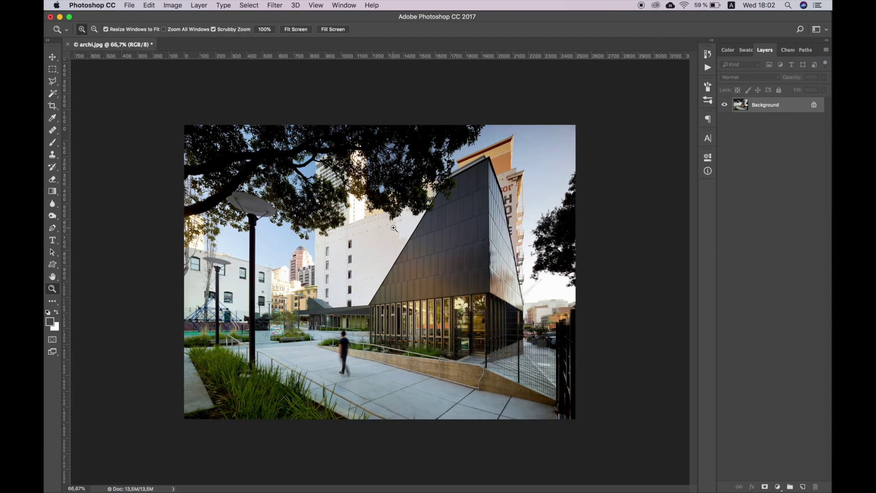
pyautogui.click(174, 6)
pyautogui.moveTo(177, 19)
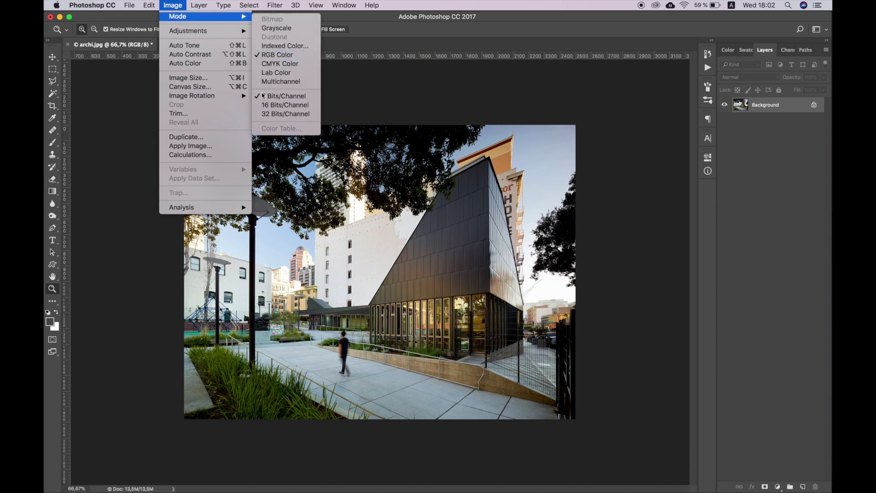
pyautogui.click(181, 8)
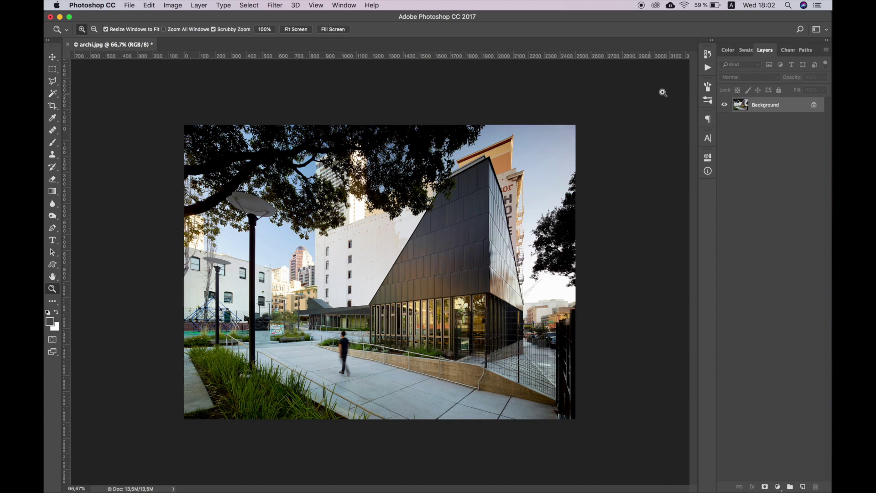
pyautogui.click(826, 50)
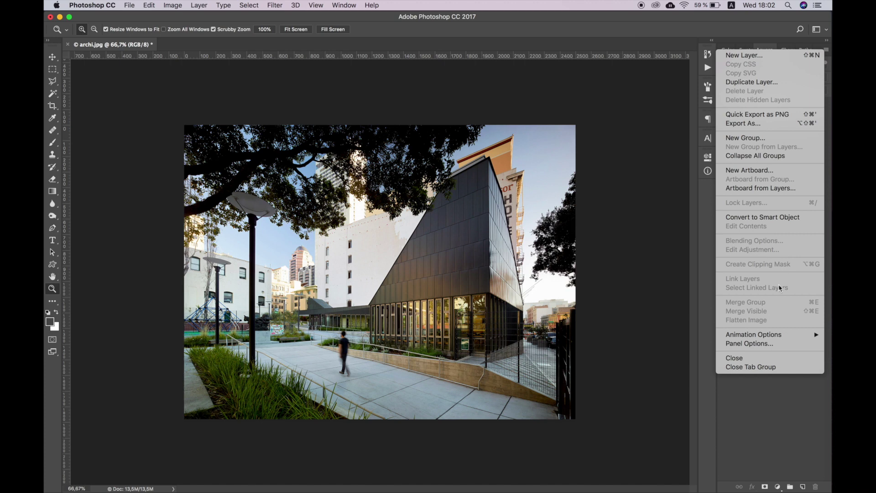
pyautogui.click(776, 343)
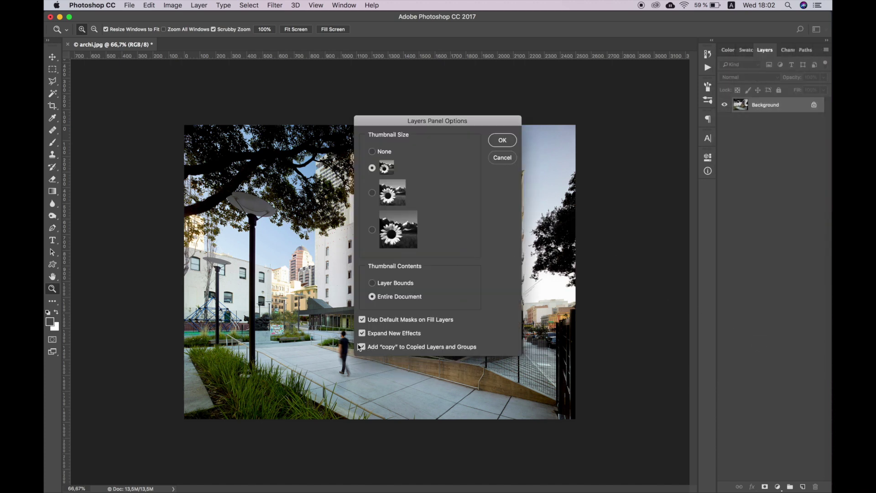
pyautogui.click(502, 142)
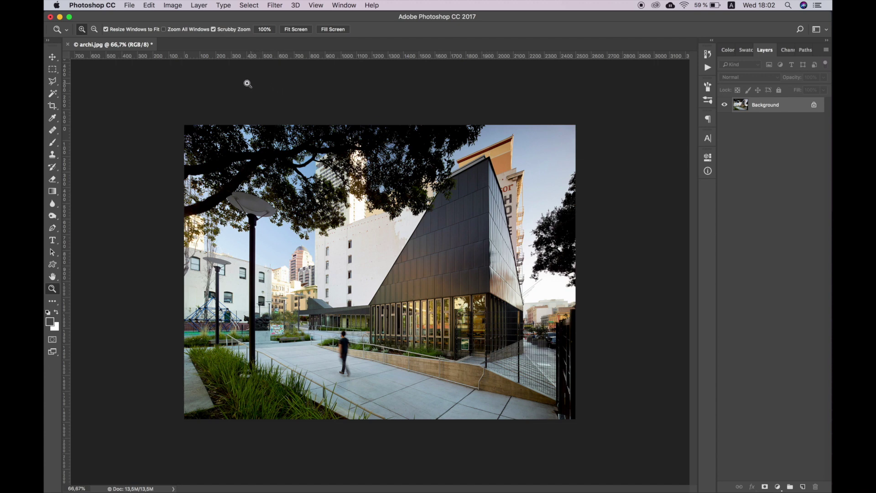
# Load ArcSketch.pat from the Desktop ArcSketch folder into the Preset Manager's Patterns
pyautogui.click(150, 5)
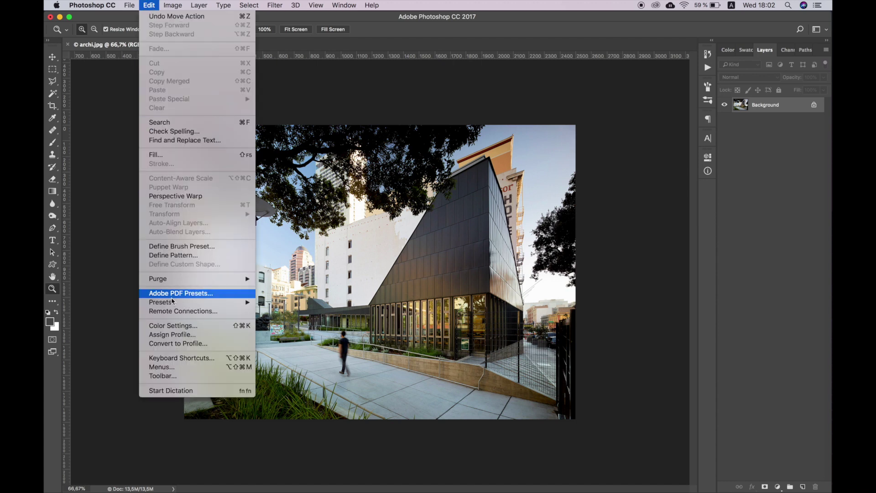
pyautogui.moveTo(174, 303)
pyautogui.click(271, 302)
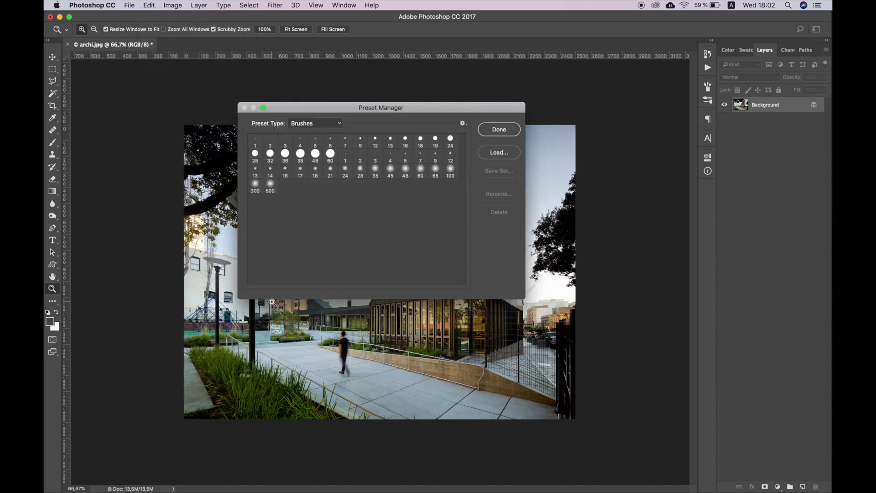
pyautogui.click(327, 124)
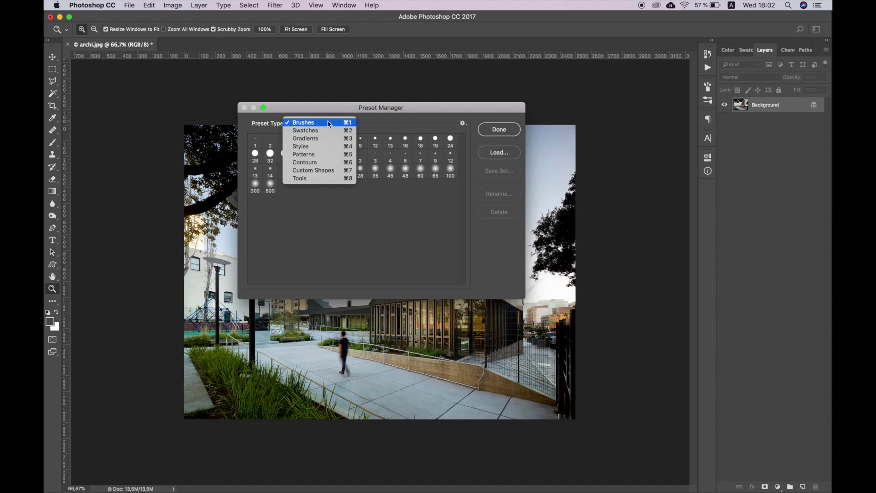
pyautogui.click(307, 155)
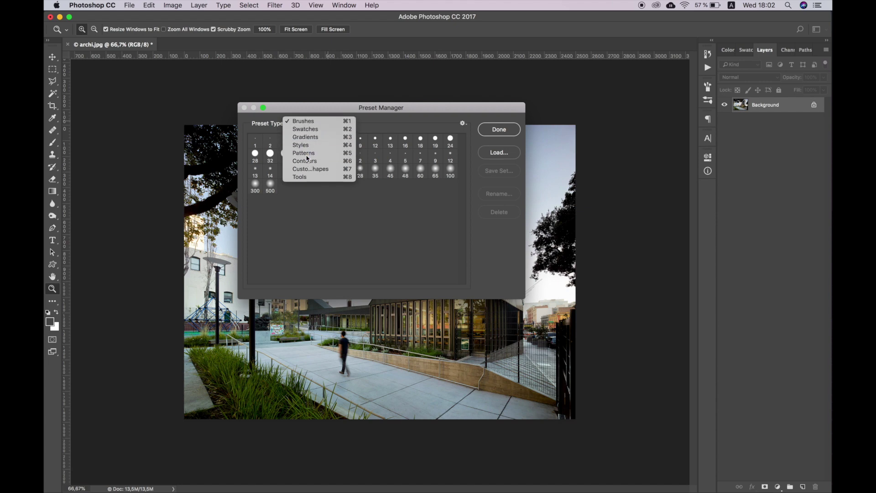
pyautogui.click(497, 154)
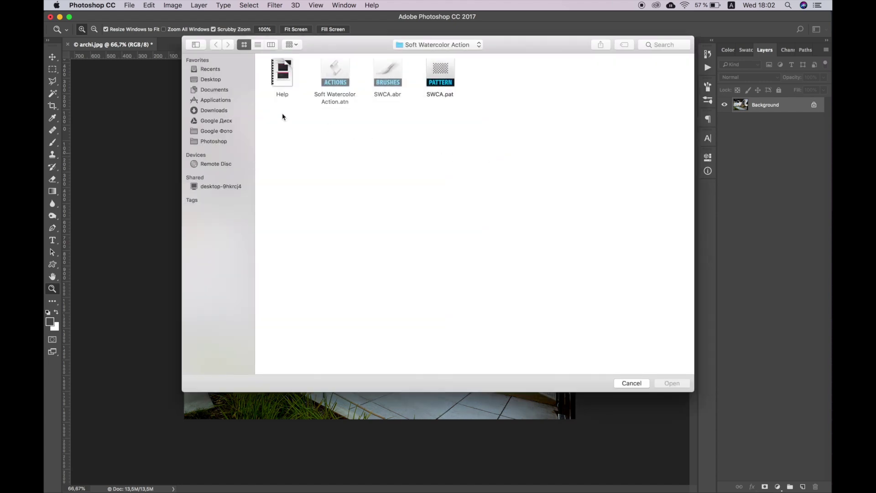
pyautogui.click(213, 81)
pyautogui.doubleClick(295, 80)
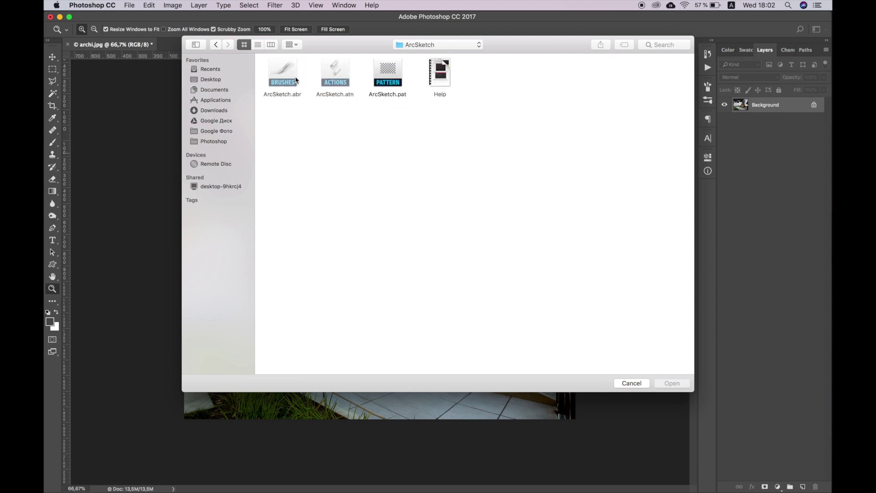
pyautogui.click(390, 78)
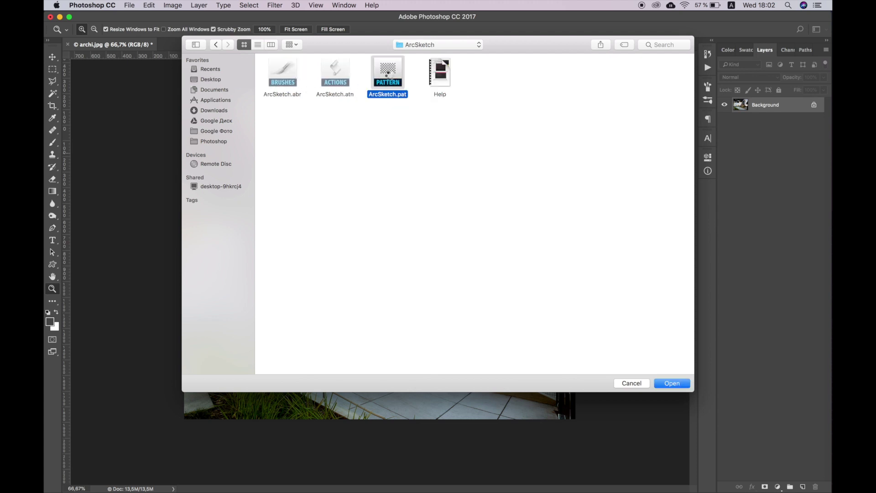
pyautogui.doubleClick(388, 75)
# Load ArcSketch.abr into the Preset Manager's Brushes and close the manager
pyautogui.click(333, 124)
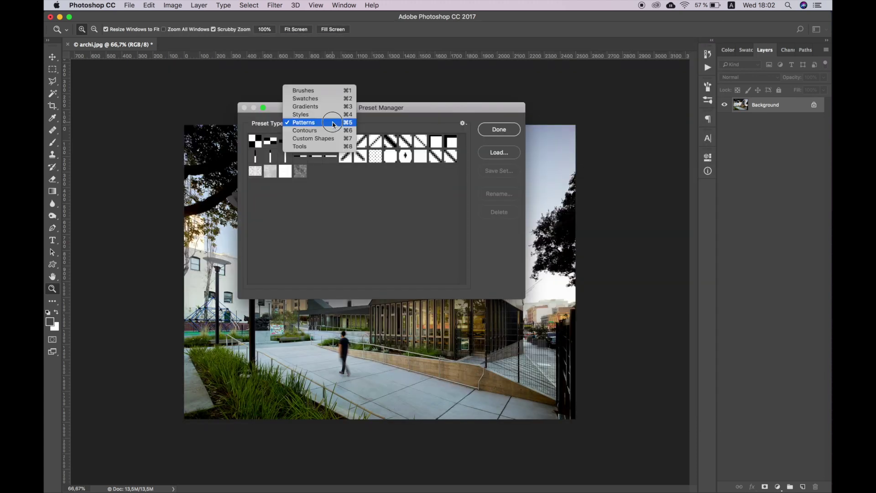
pyautogui.click(310, 91)
pyautogui.click(499, 153)
pyautogui.doubleClick(291, 82)
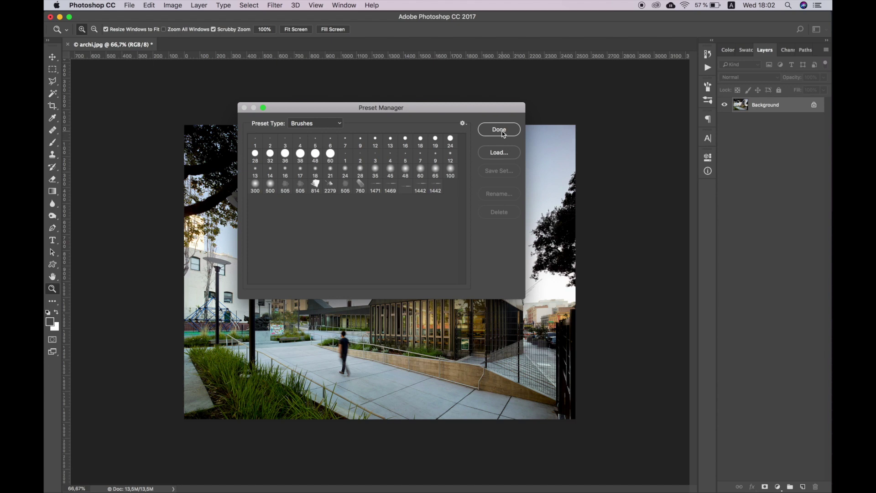
pyautogui.click(503, 134)
# Add a new empty layer above Background and name it 'area'
pyautogui.click(803, 486)
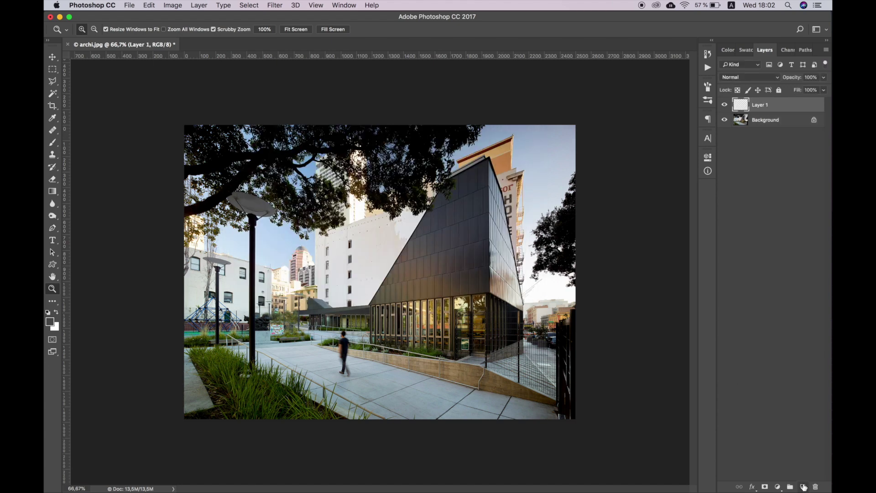
pyautogui.doubleClick(759, 105)
pyautogui.write('area')
pyautogui.press('Return')
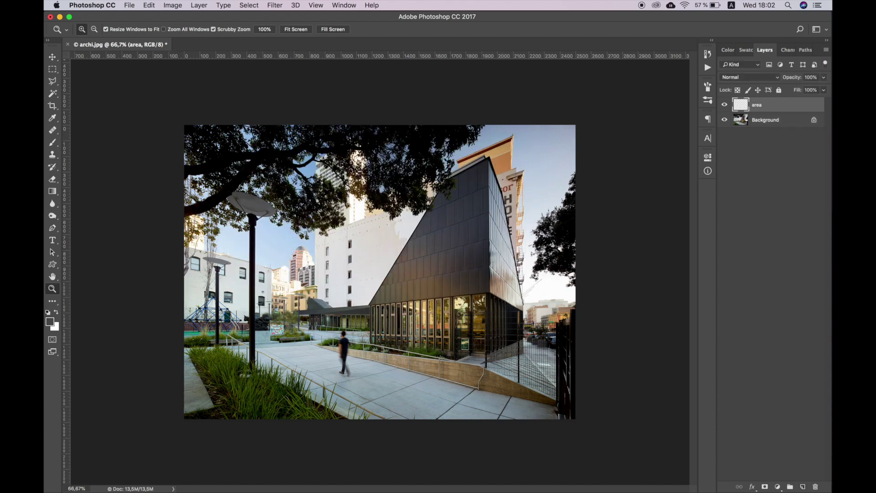
# Paint gray over the tall glass building with a 500 px soft round brush
pyautogui.click(53, 142)
pyautogui.rightClick(332, 191)
pyautogui.click(362, 253)
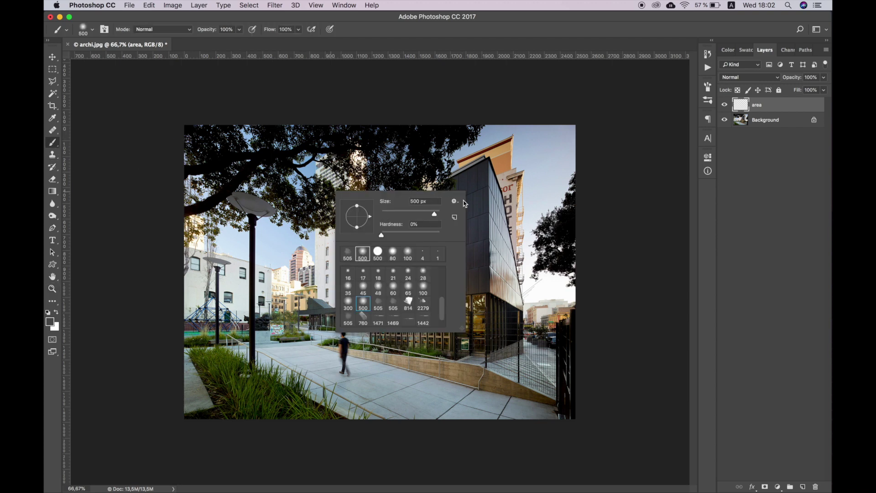
pyautogui.click(478, 190)
pyautogui.moveTo(479, 189)
pyautogui.mouseDown()
pyautogui.moveTo(481, 209)
pyautogui.moveTo(473, 206)
pyautogui.moveTo(434, 271)
pyautogui.moveTo(402, 301)
pyautogui.moveTo(349, 317)
pyautogui.moveTo(475, 327)
pyautogui.moveTo(489, 210)
pyautogui.moveTo(478, 187)
pyautogui.moveTo(496, 244)
pyautogui.moveTo(485, 319)
pyautogui.mouseUp()
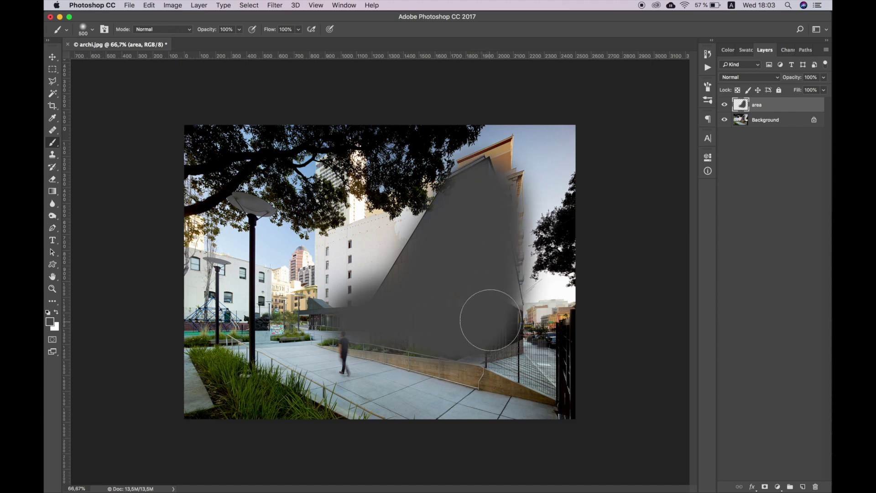
# Load ArcSketch.atn into the Actions panel and select ArcSketch Action in the ArcSketch by Saturn62 set
pyautogui.click(345, 5)
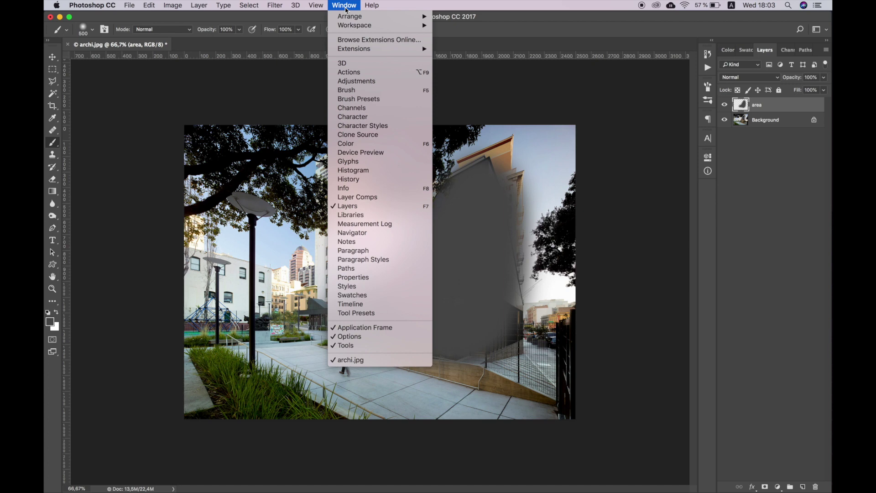
pyautogui.click(349, 72)
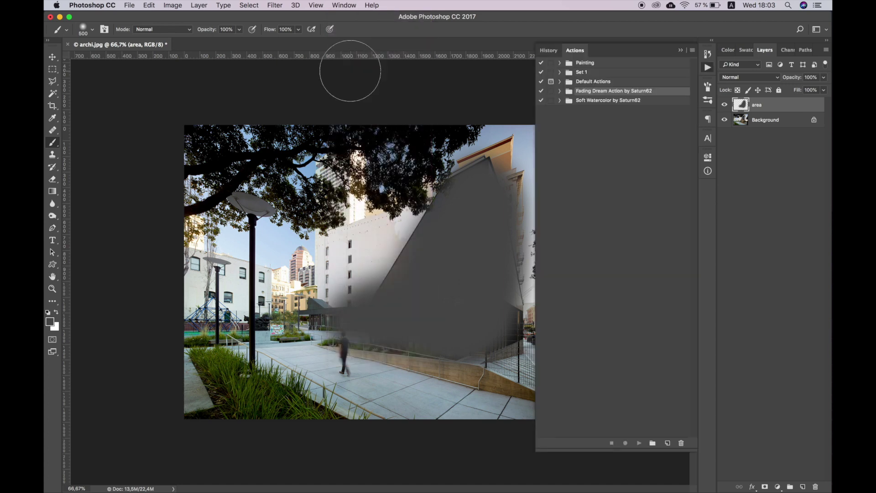
pyautogui.click(692, 51)
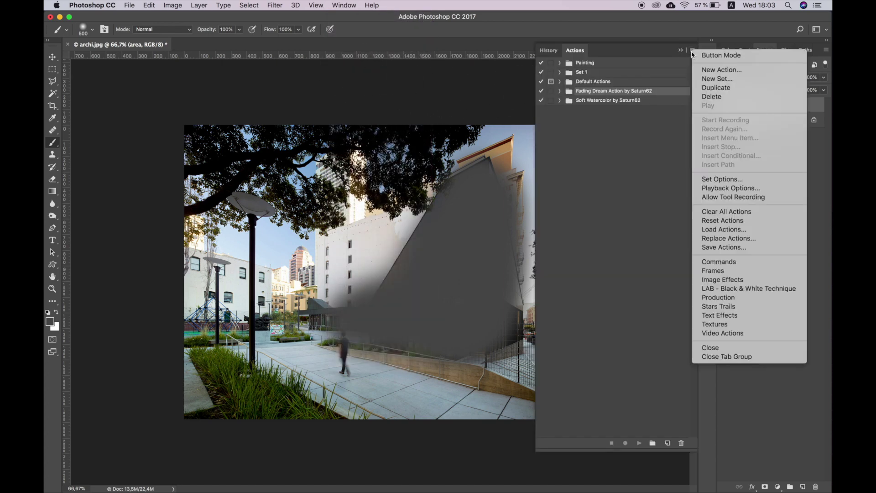
pyautogui.click(615, 185)
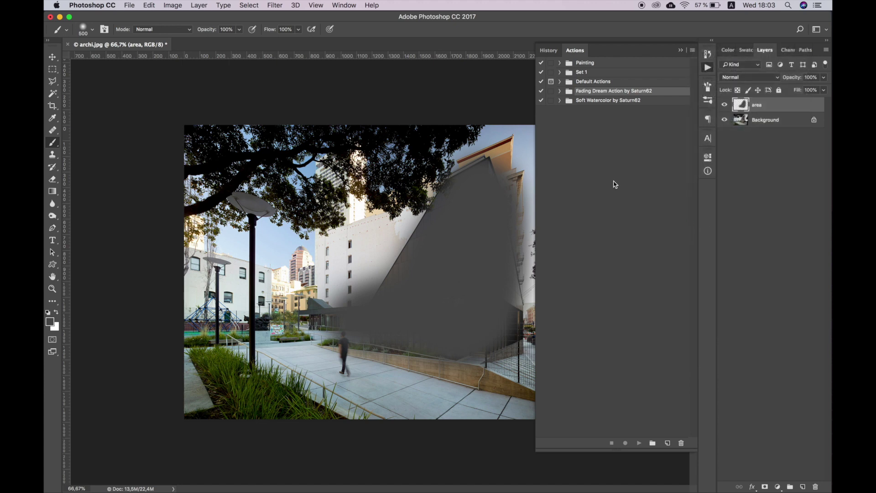
pyautogui.doubleClick(337, 78)
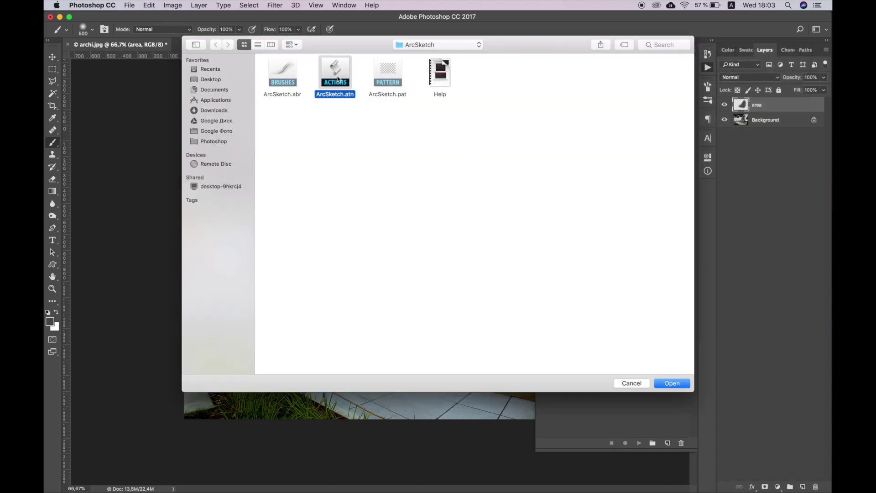
pyautogui.click(559, 110)
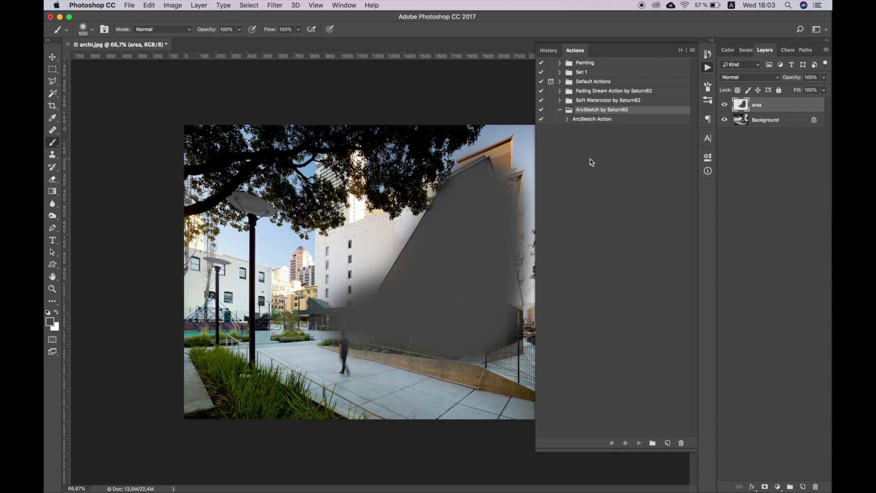
pyautogui.click(584, 119)
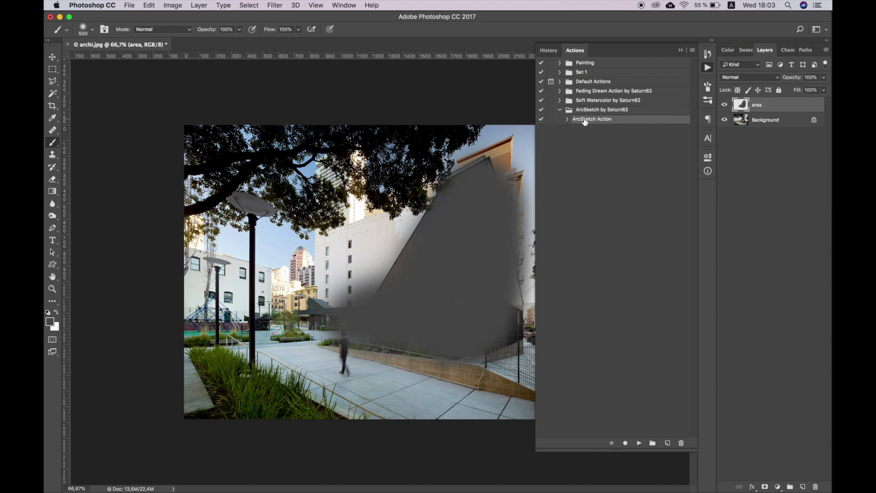
# Play ArcSketch Action on the photo, then view the sketch result at 100% zoom
pyautogui.click(639, 443)
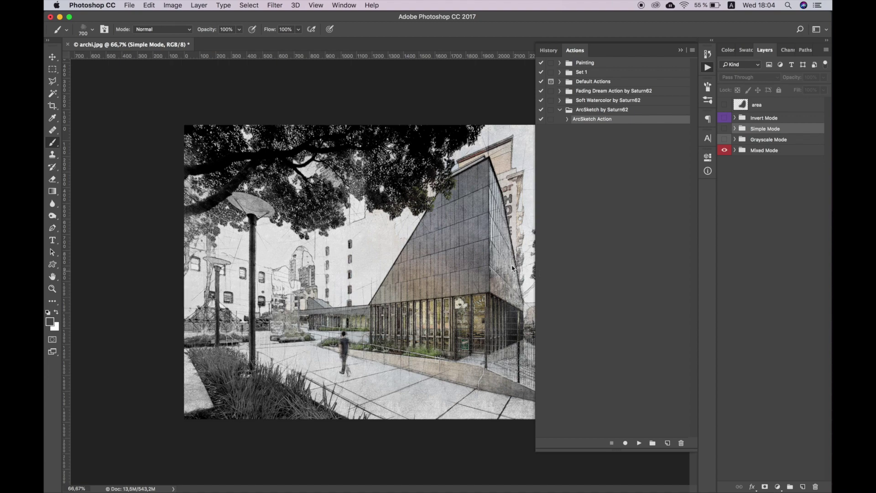
pyautogui.click(680, 50)
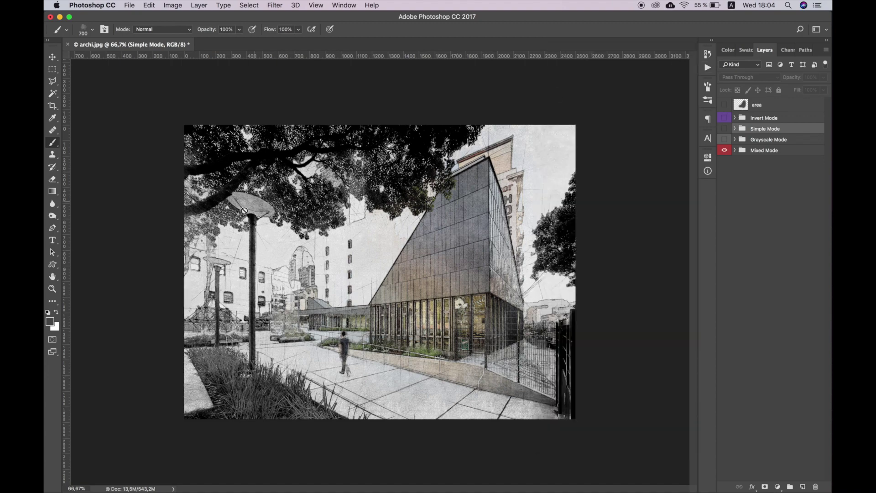
pyautogui.press('z')
pyautogui.click(265, 31)
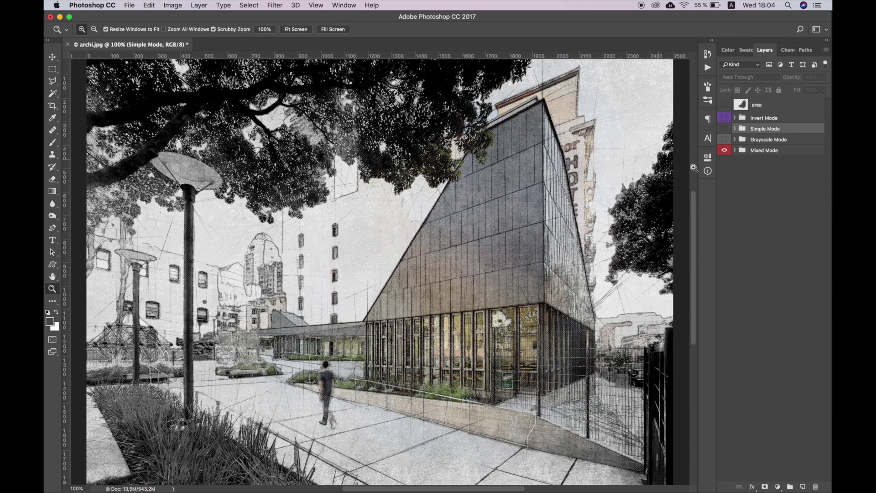
# Preview Grayscale, Simple and Invert Mode groups one at a time, then show and expand Mixed Mode
pyautogui.click(725, 151)
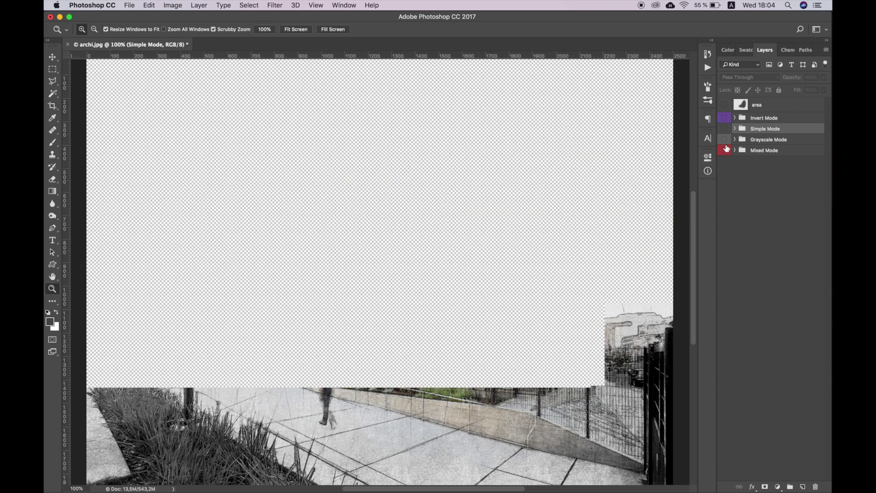
pyautogui.click(725, 140)
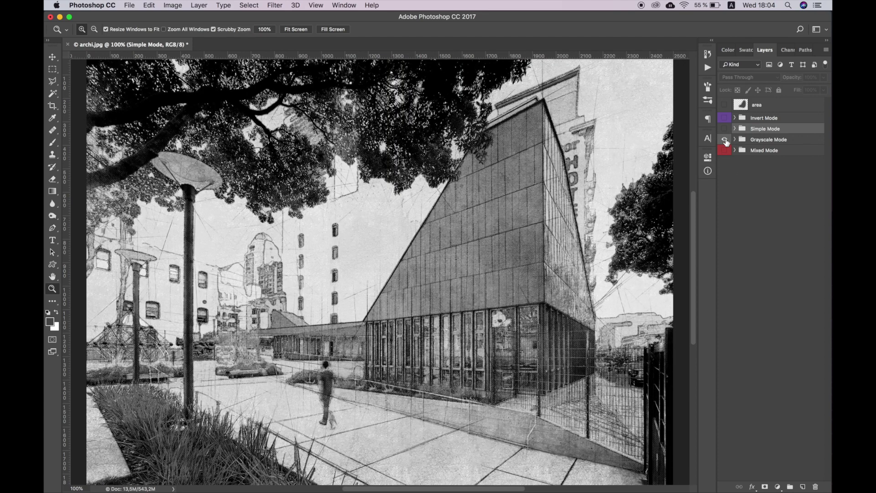
pyautogui.click(725, 139)
pyautogui.click(724, 129)
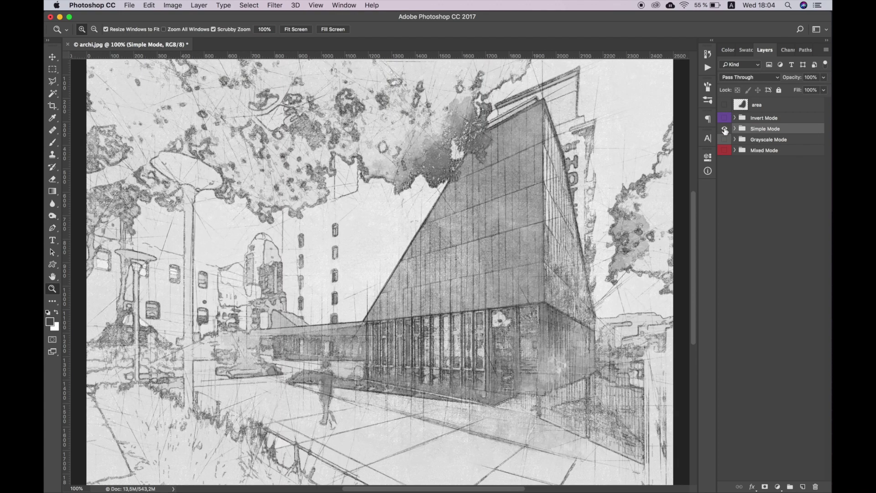
pyautogui.click(725, 130)
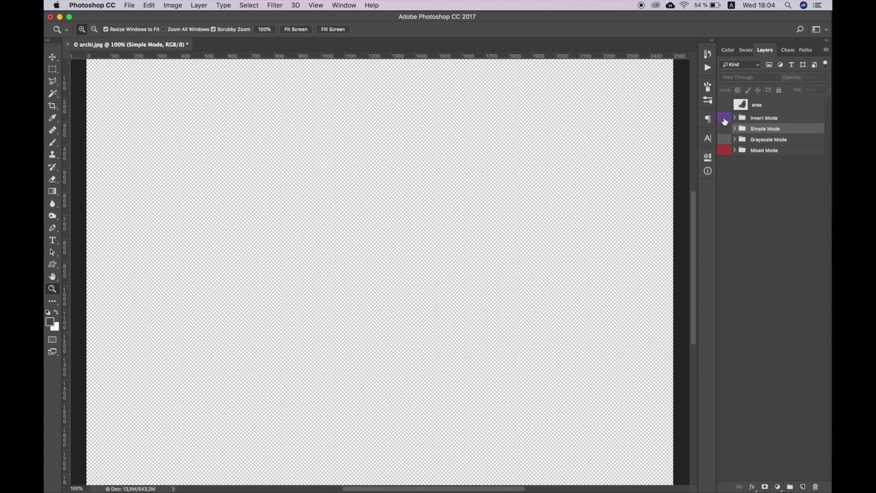
pyautogui.click(725, 119)
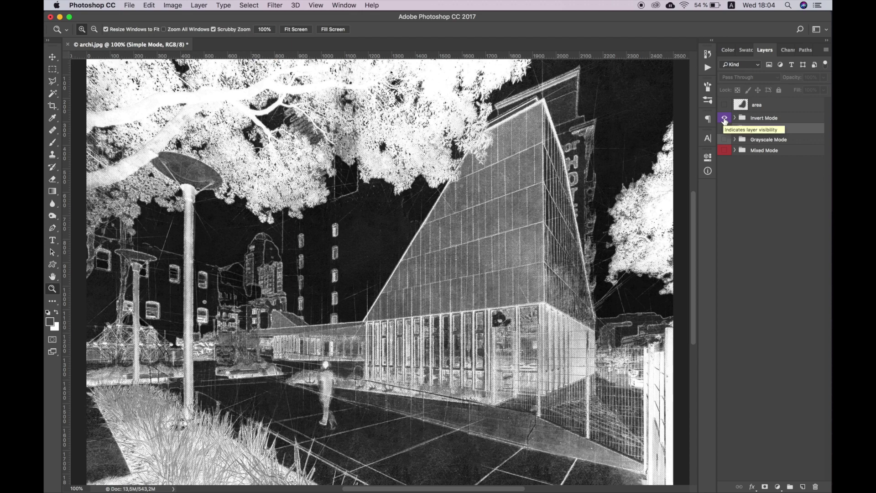
pyautogui.click(725, 118)
pyautogui.click(725, 151)
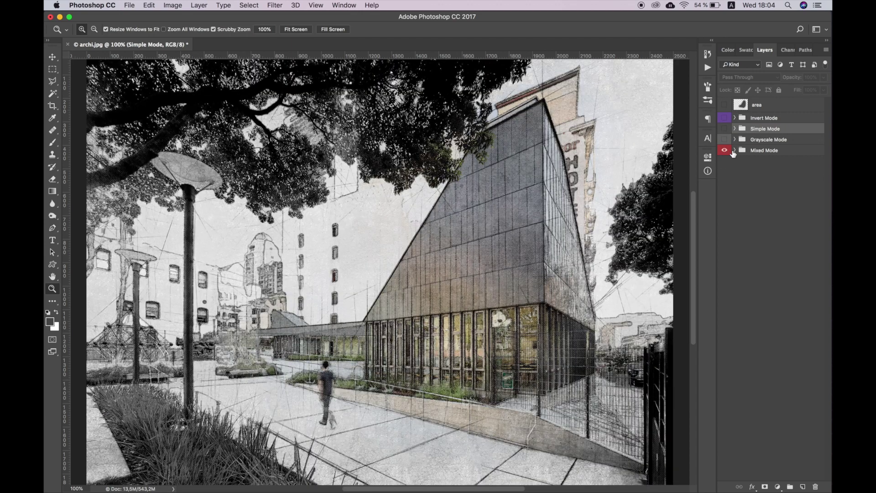
pyautogui.click(734, 150)
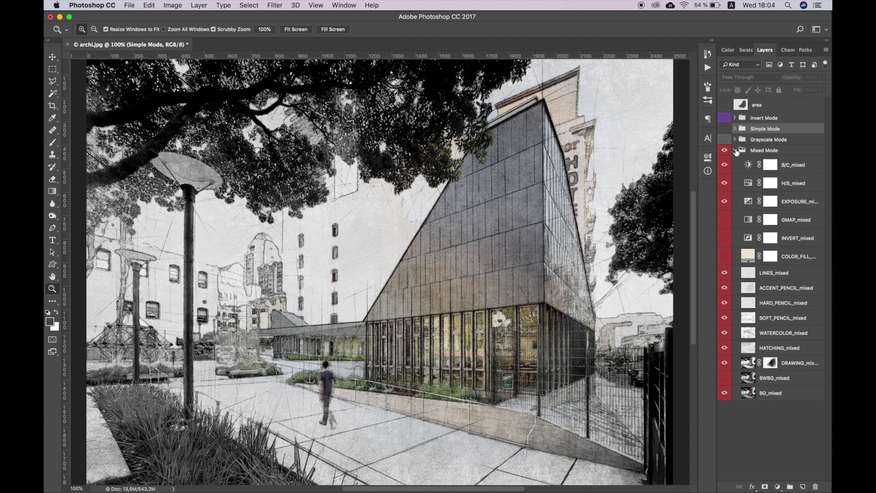
pyautogui.click(770, 393)
pyautogui.click(724, 393)
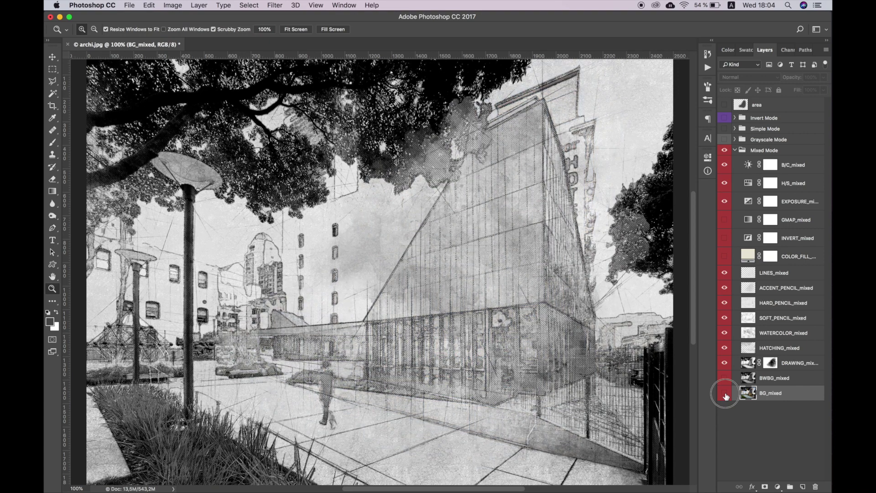
pyautogui.click(724, 393)
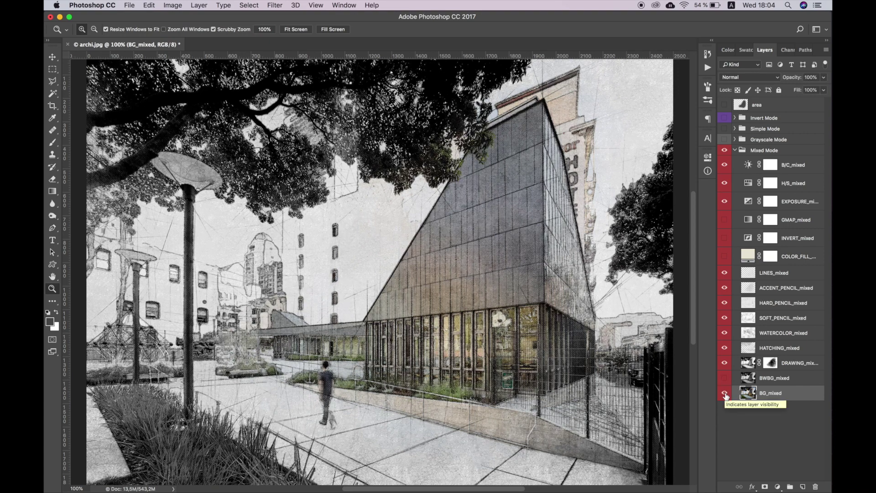
pyautogui.click(725, 378)
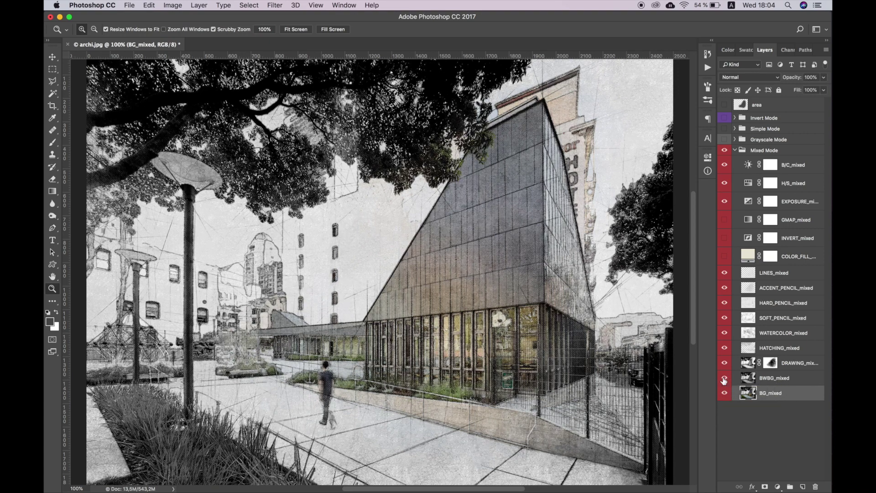
pyautogui.click(724, 378)
pyautogui.click(723, 364)
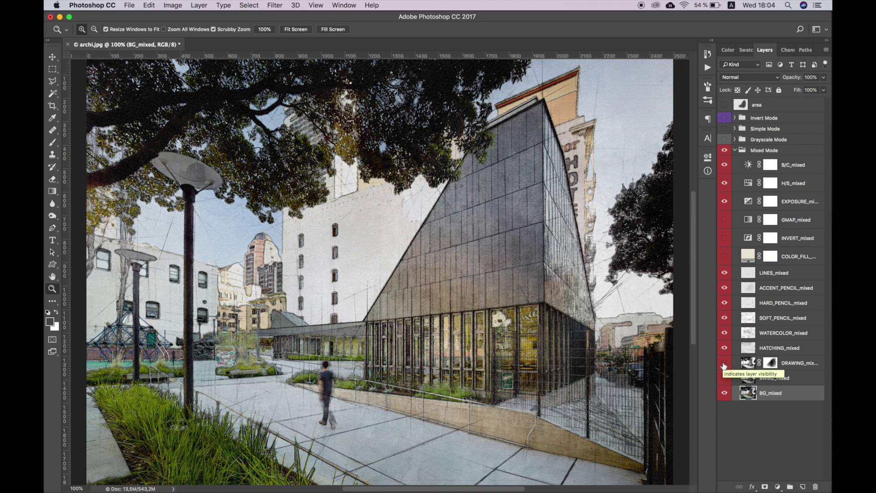
pyautogui.click(724, 364)
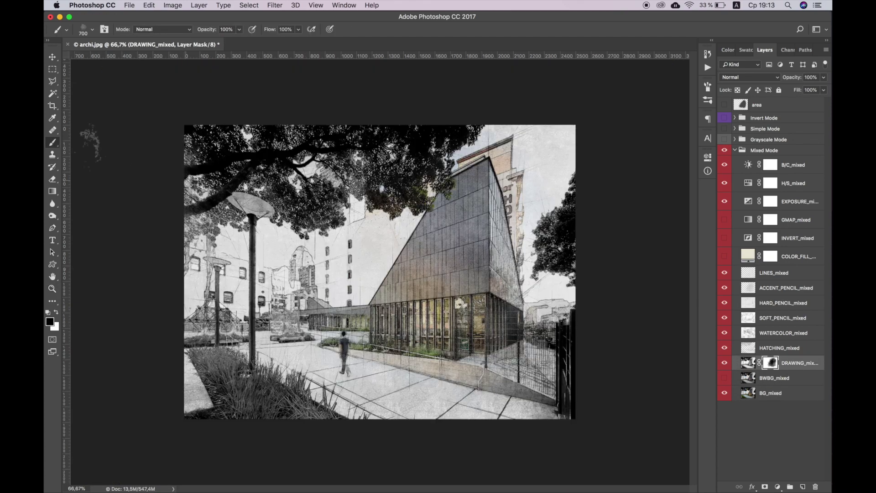
# Unlink the DRAWING_mixed mask, shift it left and rotate it clockwise
pyautogui.click(52, 56)
pyautogui.click(759, 362)
pyautogui.moveTo(416, 271); pyautogui.dragTo(377, 277)
pyautogui.hotkey('ctrl', 't')
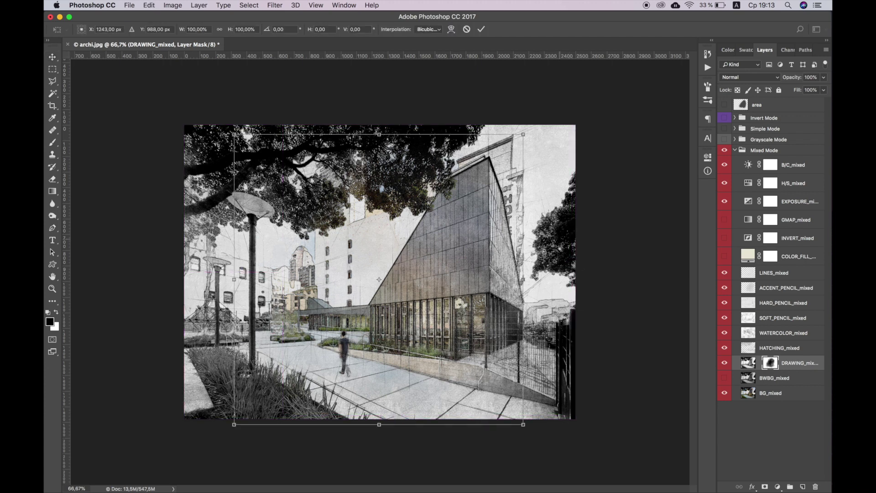
pyautogui.moveTo(522, 287); pyautogui.dragTo(496, 364)
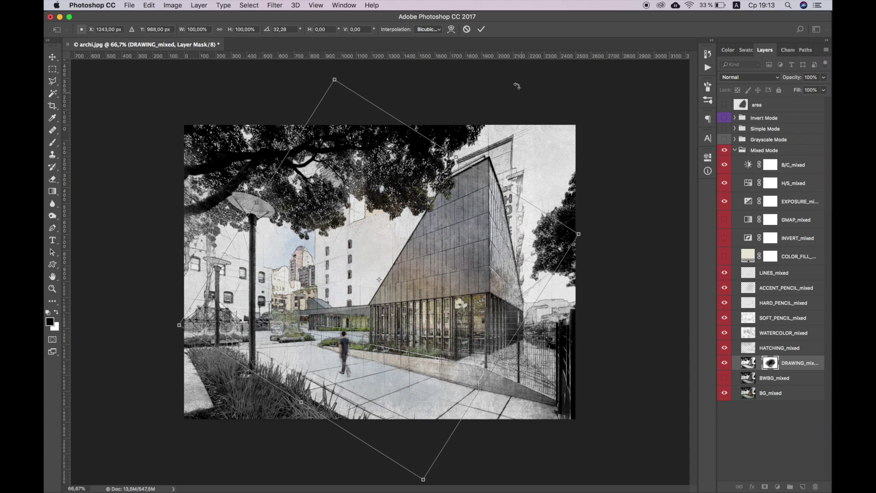
pyautogui.click(482, 29)
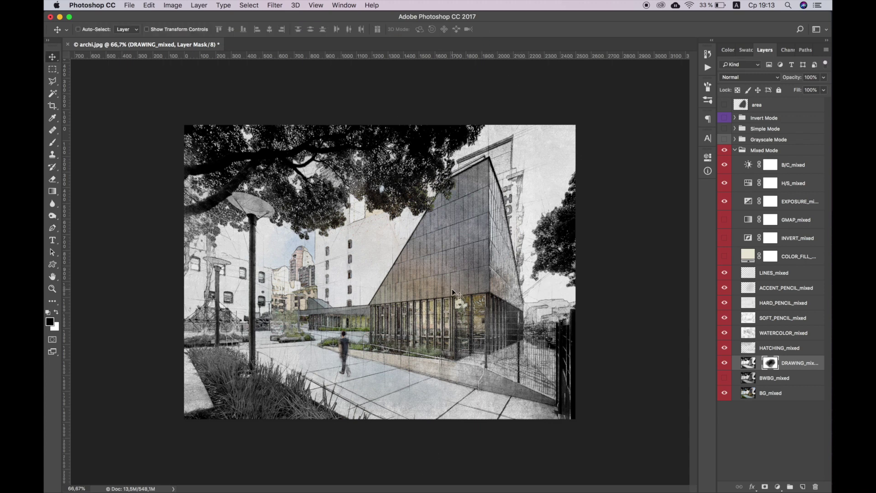
# Brush the mask over the lower-left grass and playground to reveal the photo
pyautogui.click(53, 142)
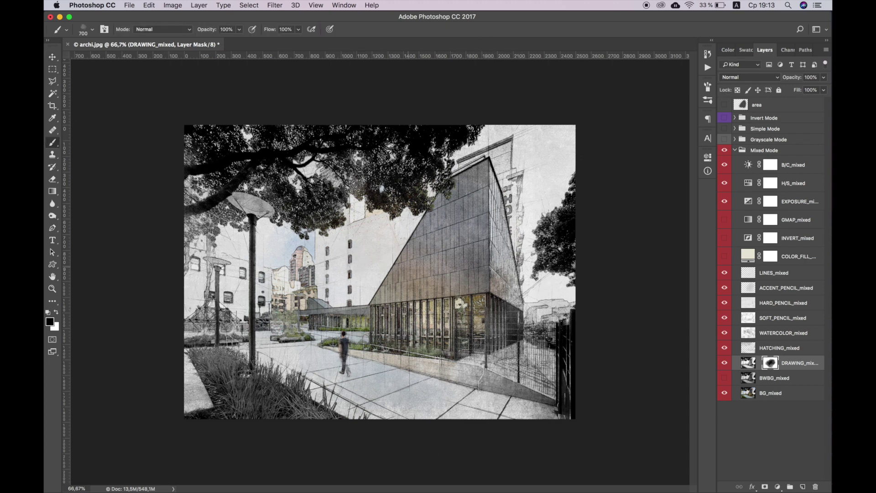
pyautogui.moveTo(280, 381)
pyautogui.mouseDown()
pyautogui.moveTo(320, 379)
pyautogui.moveTo(285, 390)
pyautogui.mouseUp()
pyautogui.moveTo(224, 353)
pyautogui.mouseDown()
pyautogui.moveTo(302, 401)
pyautogui.moveTo(328, 383)
pyautogui.mouseUp()
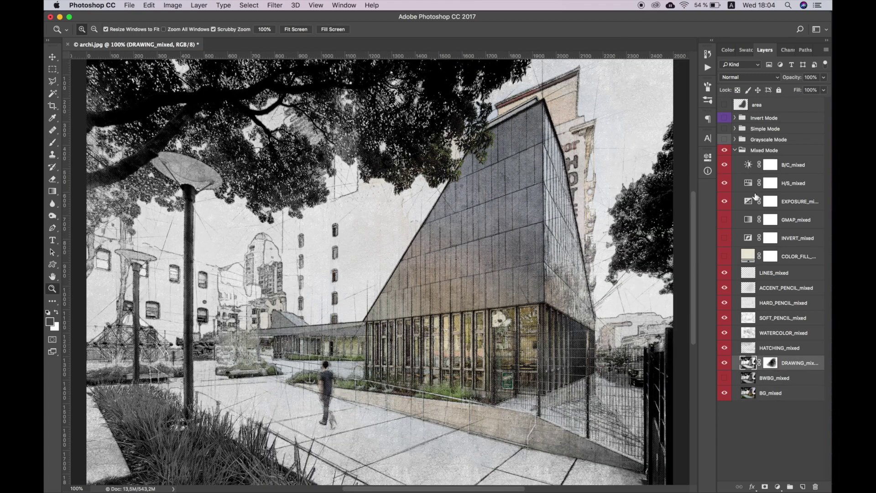
# Set DRAWING_mixed to Overlay and toggle HATCHING_mixed to compare its effect
pyautogui.click(755, 78)
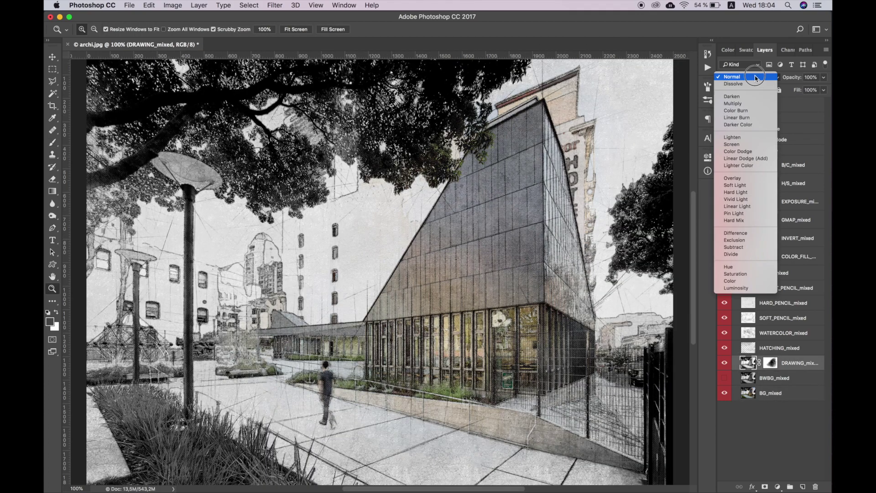
pyautogui.click(733, 179)
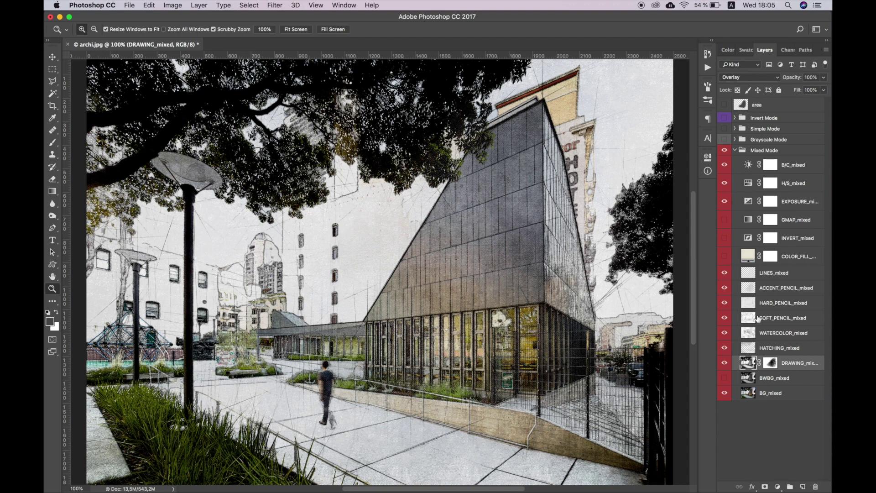
pyautogui.click(747, 348)
pyautogui.click(724, 347)
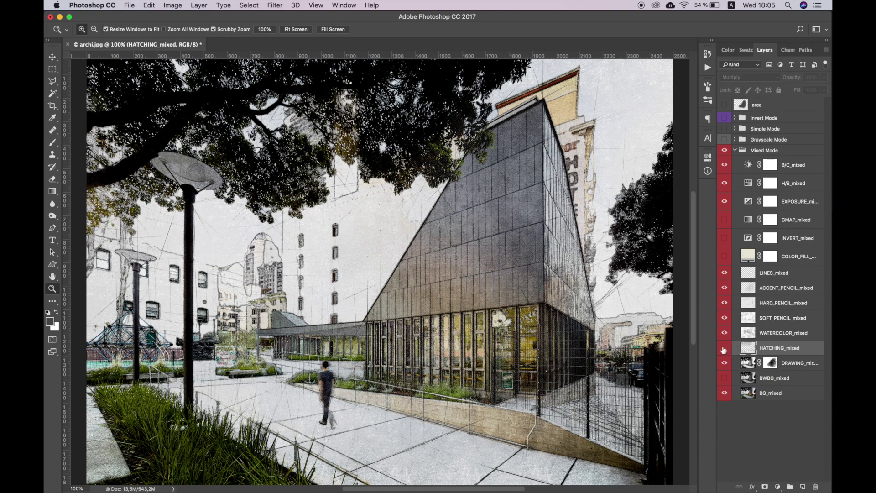
pyautogui.click(724, 348)
pyautogui.click(723, 348)
pyautogui.click(724, 348)
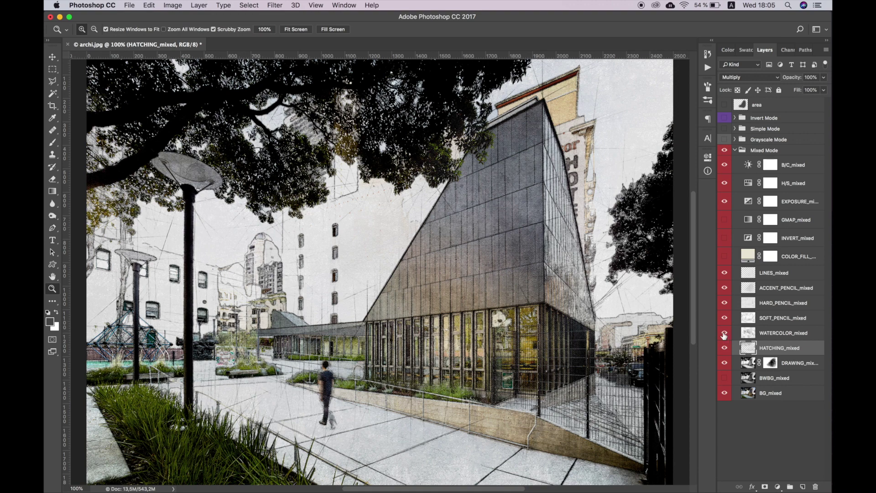
# Compare WATERCOLOR_mixed, SOFT_PENCIL_mixed and HARD_PENCIL_mixed, leaving SOFT_PENCIL_mixed hidden
pyautogui.click(724, 334)
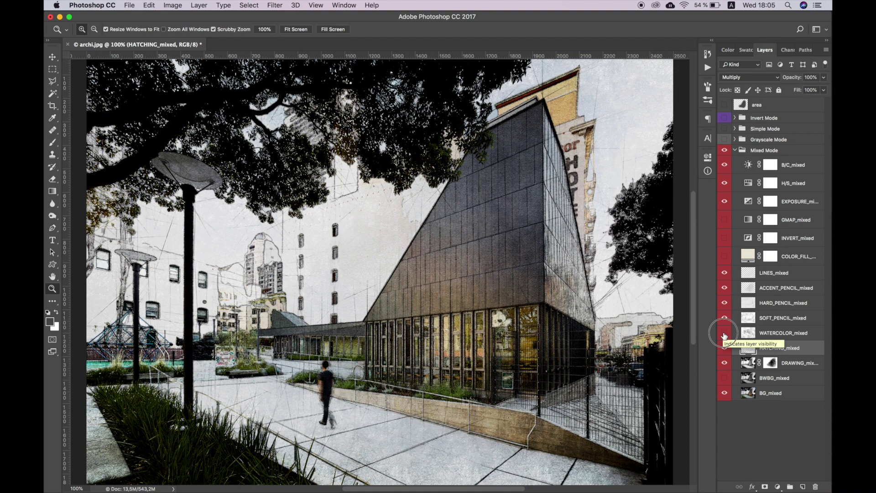
pyautogui.click(724, 334)
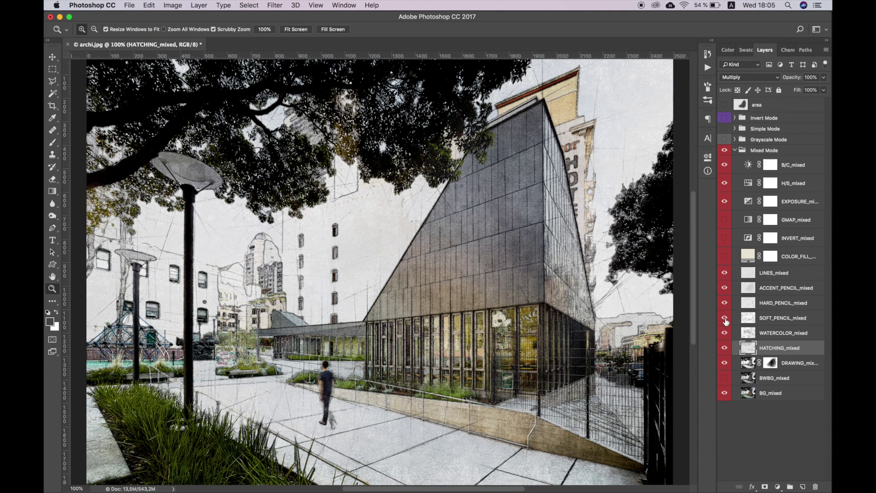
pyautogui.click(724, 319)
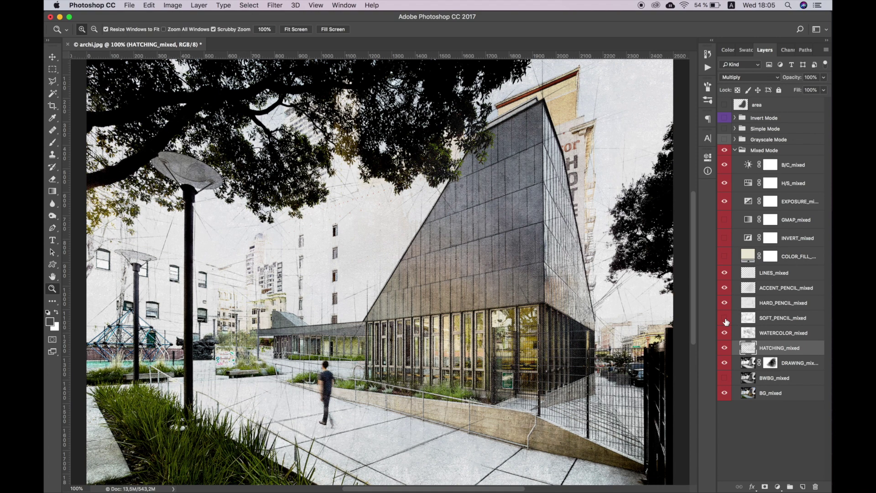
pyautogui.click(725, 319)
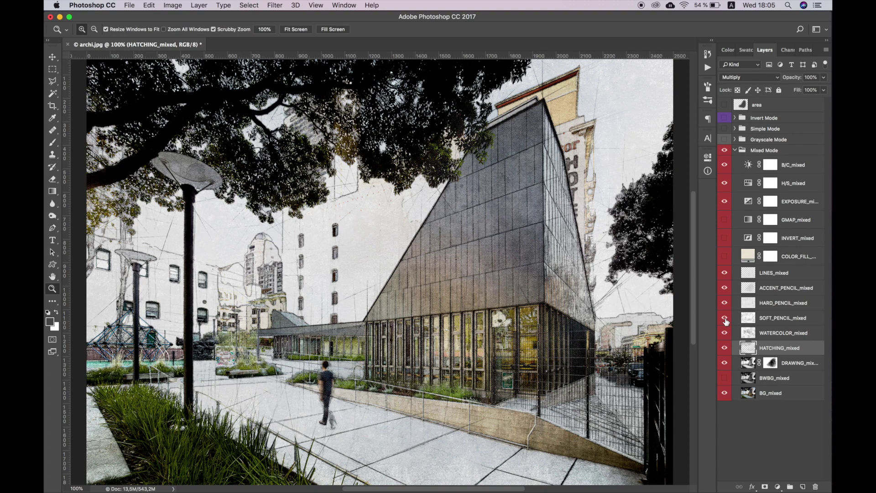
pyautogui.click(725, 318)
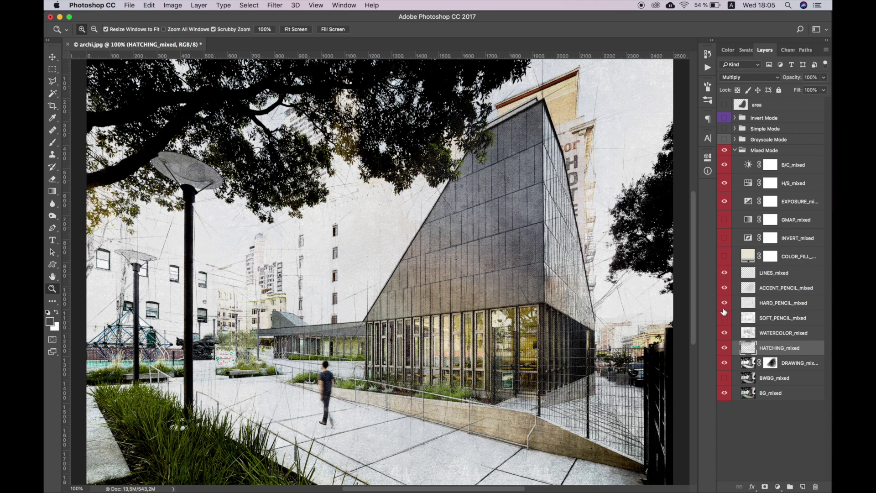
pyautogui.click(724, 303)
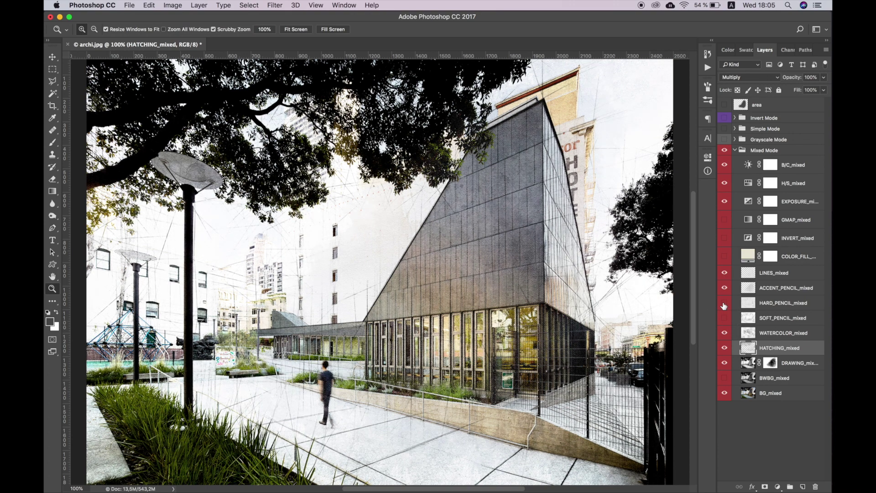
pyautogui.click(723, 303)
pyautogui.click(724, 303)
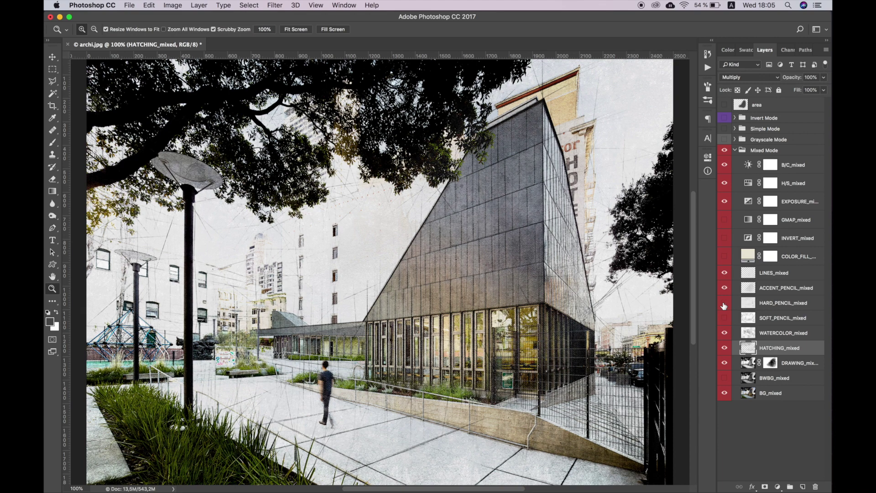
pyautogui.click(724, 303)
# Toggle ACCENT_PENCIL_mixed, LINES_mixed and INVERT_mixed to compare, keeping INVERT_mixed off
pyautogui.click(724, 288)
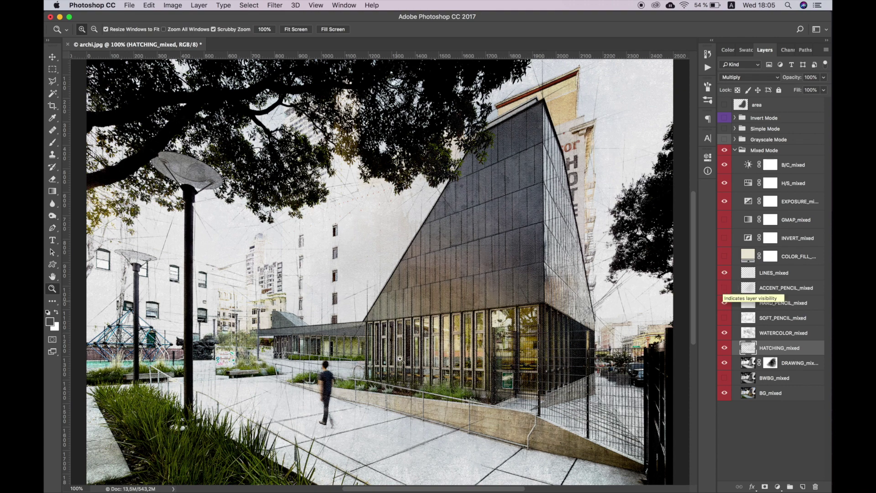
pyautogui.click(725, 288)
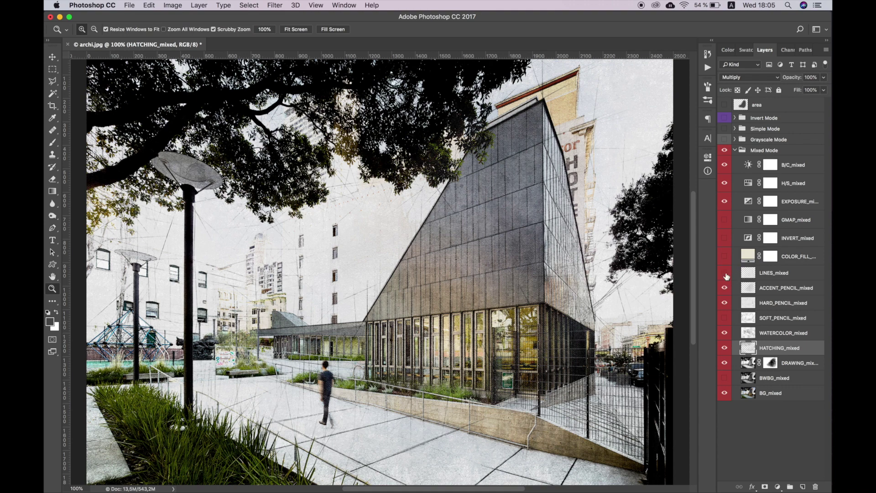
pyautogui.click(725, 274)
pyautogui.click(724, 274)
pyautogui.click(724, 238)
pyautogui.click(725, 238)
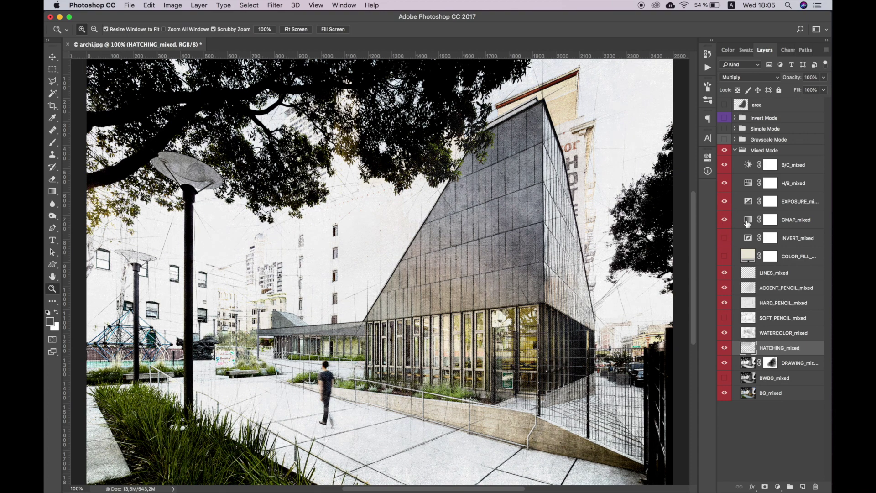
# Give the GMAP_mixed gradient map the Spectrum preset and collapse the Mixed Mode group
pyautogui.doubleClick(748, 219)
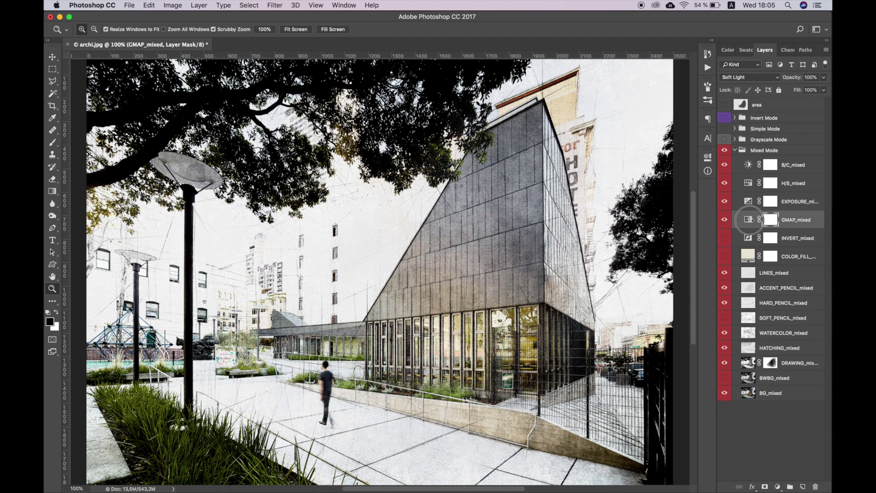
pyautogui.click(569, 187)
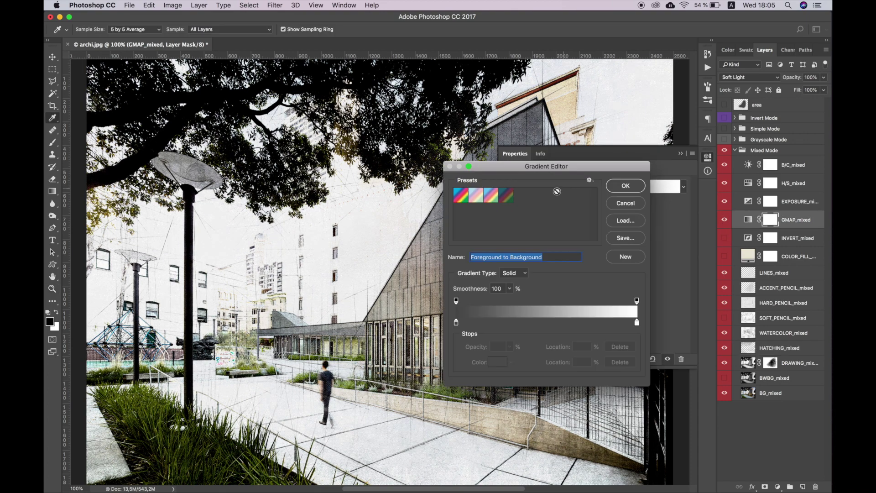
pyautogui.click(463, 197)
pyautogui.click(463, 197)
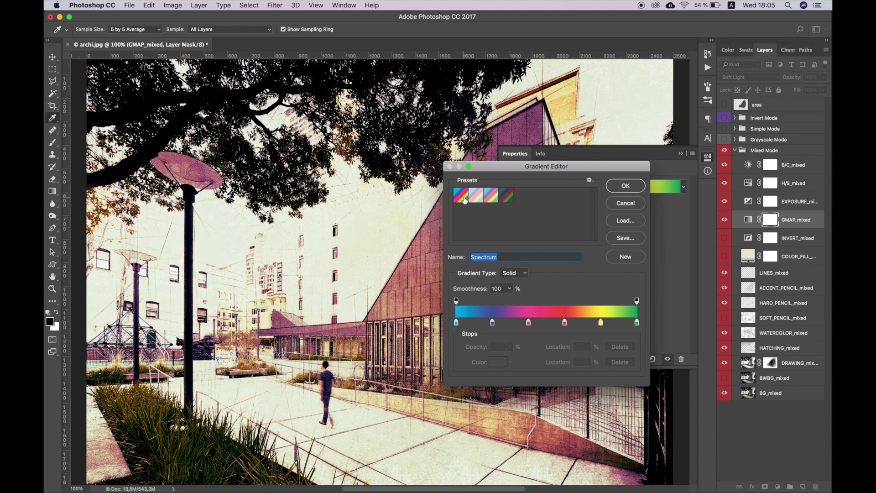
pyautogui.click(625, 188)
pyautogui.click(679, 154)
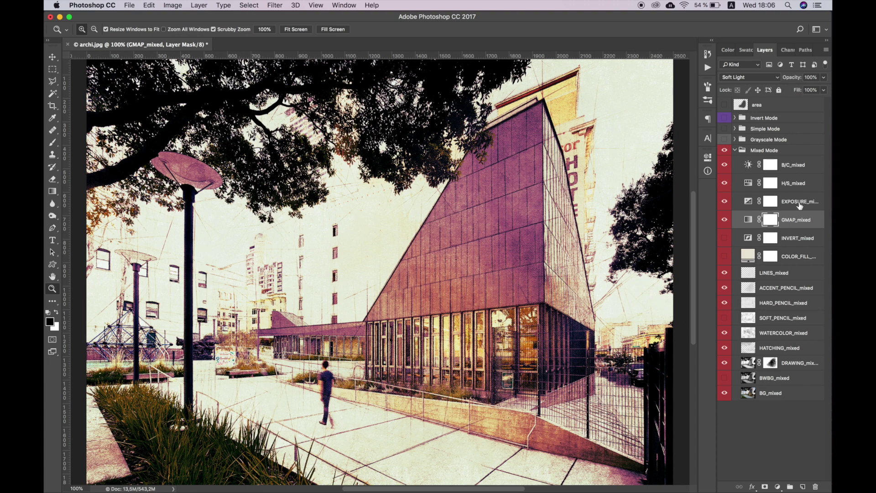
pyautogui.click(734, 151)
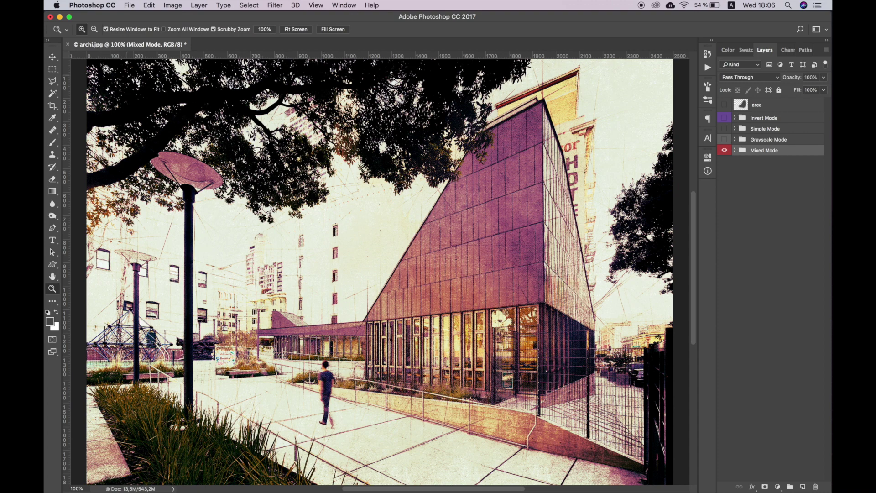
# Close archi.jpg without saving and bring up the Open dialog showing the Desktop
pyautogui.click(67, 45)
pyautogui.click(401, 176)
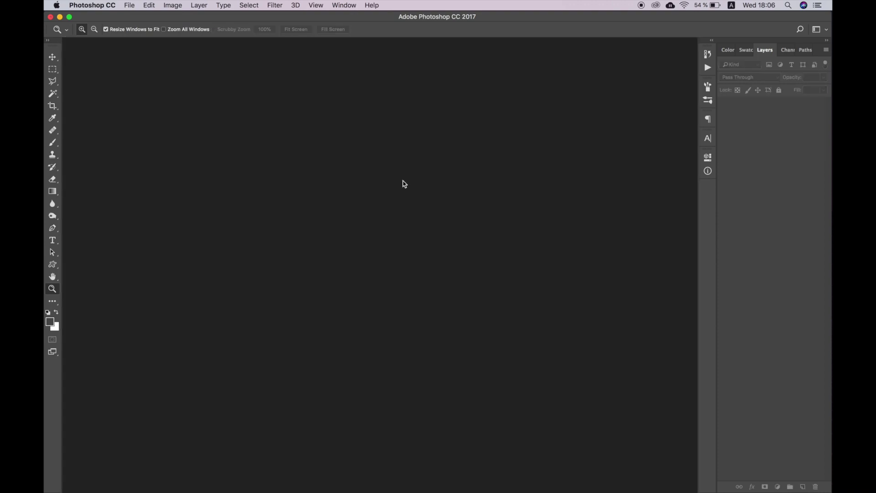
pyautogui.click(130, 6)
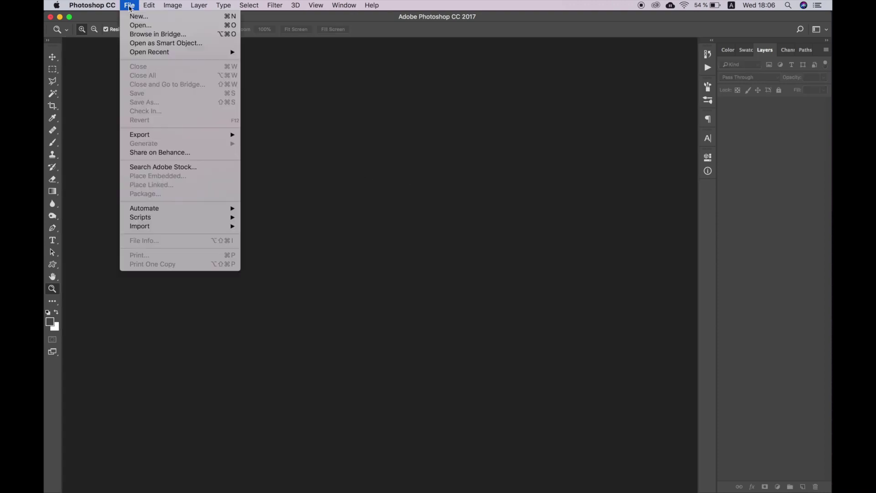
pyautogui.click(135, 23)
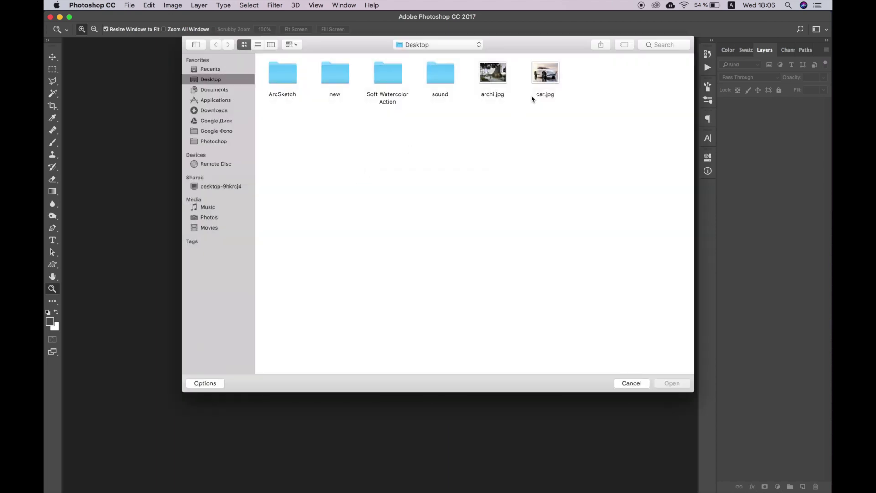